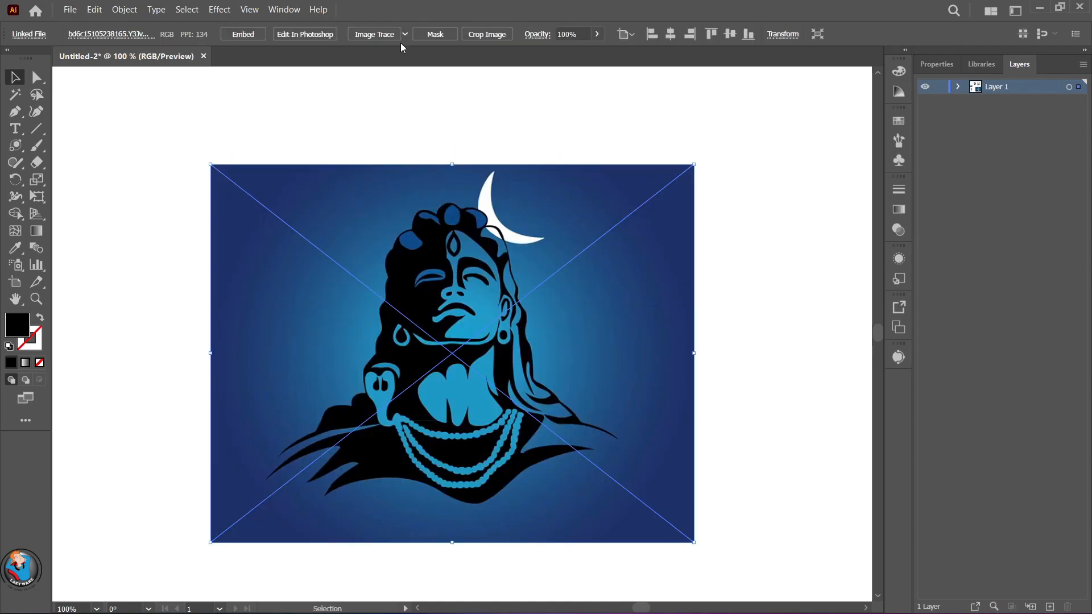
- Trace the linked Shiva image with the 6 Colors preset and expand the tracing into editable paths
left_click(405, 34)
left_click(435, 131)
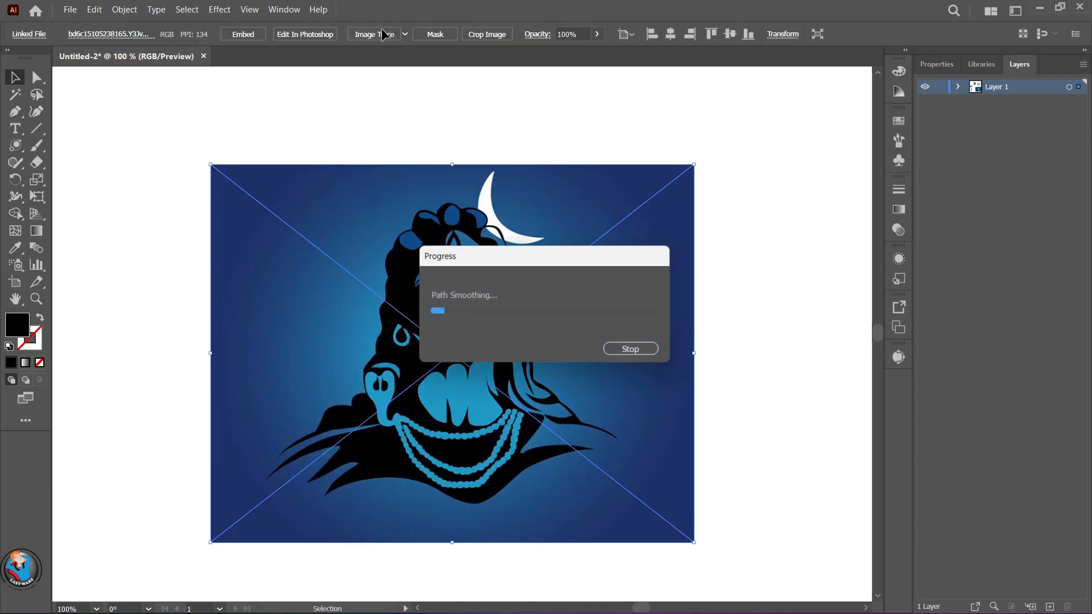
left_click(426, 139)
left_click(486, 384)
left_click(95, 9)
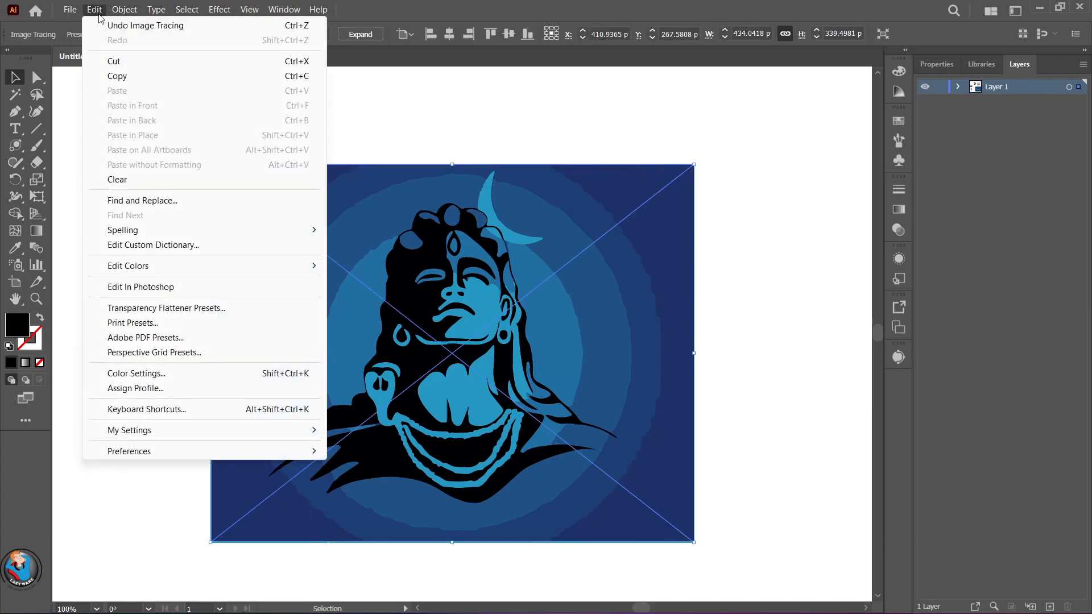
left_click(124, 10)
double_click(444, 188)
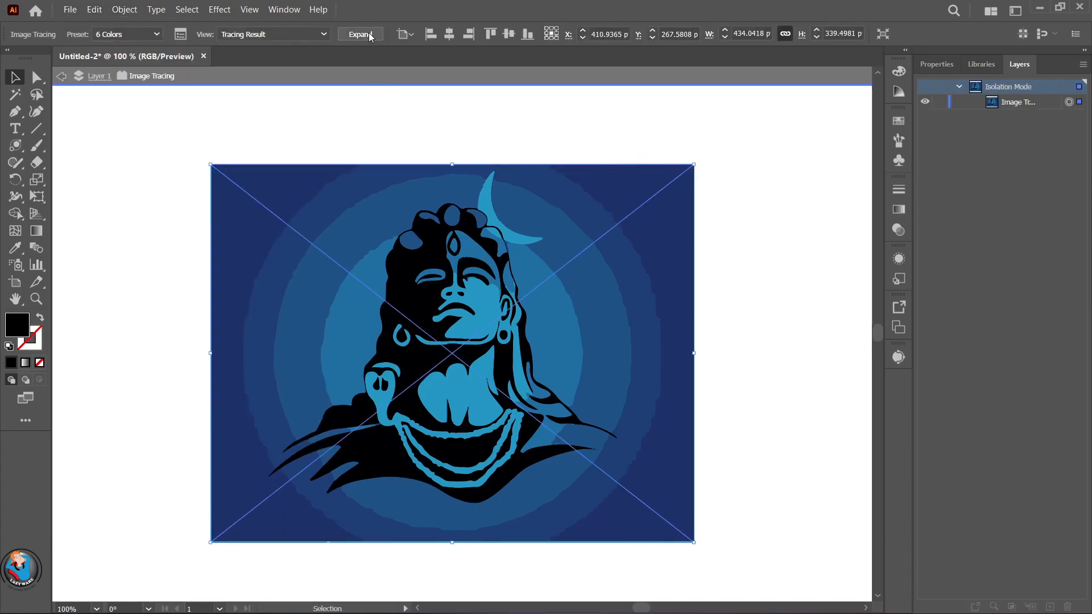
left_click(367, 34)
- Try moving part of the expanded Shiva tracing sideways and undo the move
left_click(338, 152)
left_click_drag(664, 261, 725, 260)
key("ctrl+z")
- Select all the black shapes of the Shiva figure with the Magic Wand and cut them out of the tracing
left_click(14, 100)
left_click(409, 290)
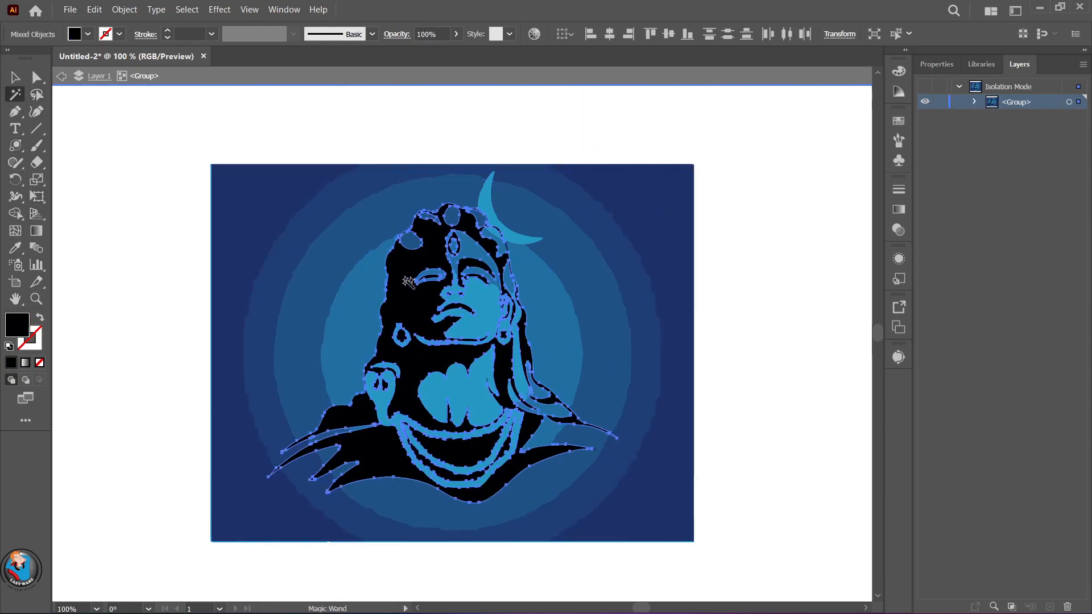
key("Delete")
- Paste the black figure and place it beside the blue background image
scroll(587, 407, "right", 3)
left_click(20, 77)
key("ctrl+minus")
key("ctrl+minus")
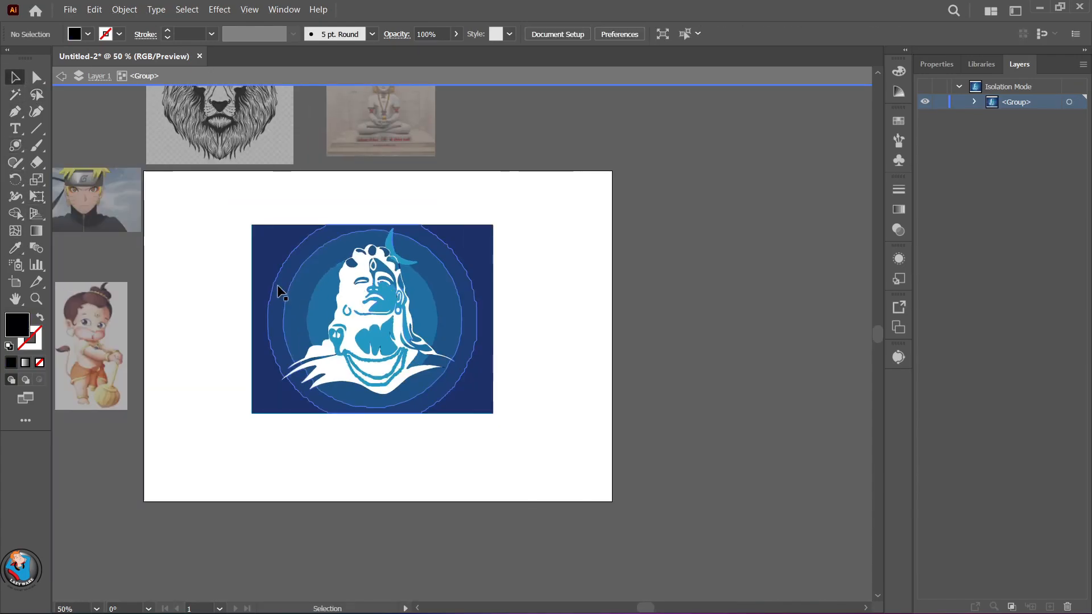
key("ctrl+v")
left_click_drag(507, 324, 637, 317)
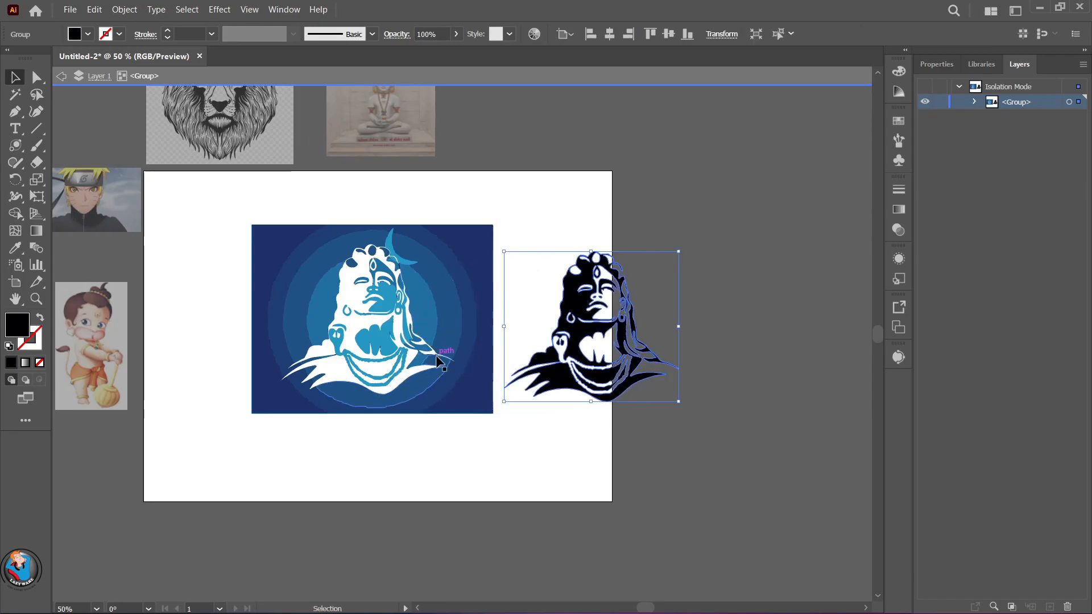
- Move the crescent moon onto the hair of the black figure and fill it with black
left_click_drag(404, 262, 571, 243)
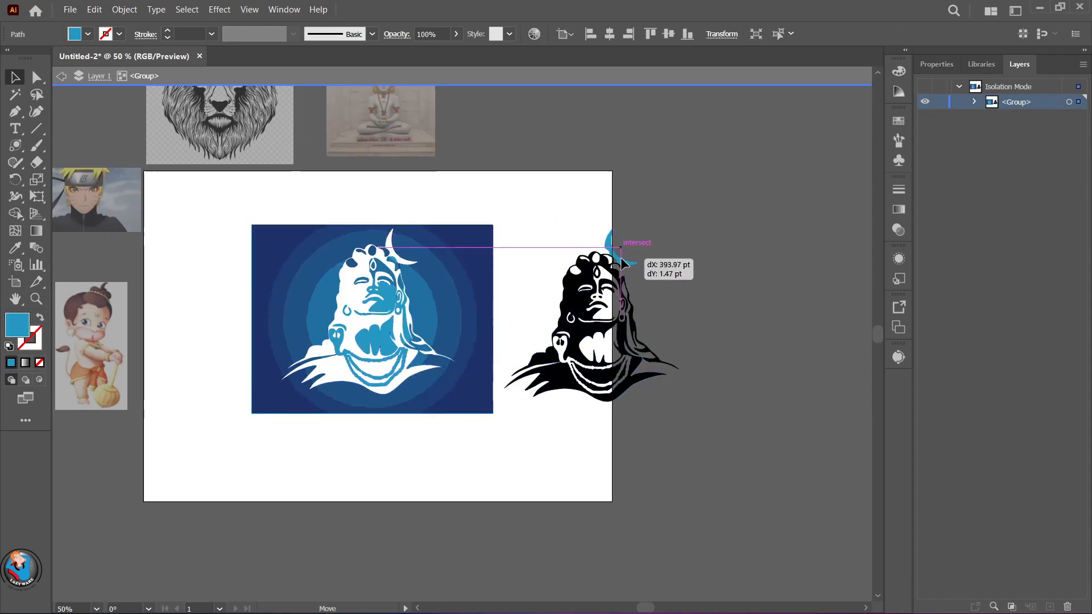
double_click(27, 322)
left_click(773, 336)
key("Return")
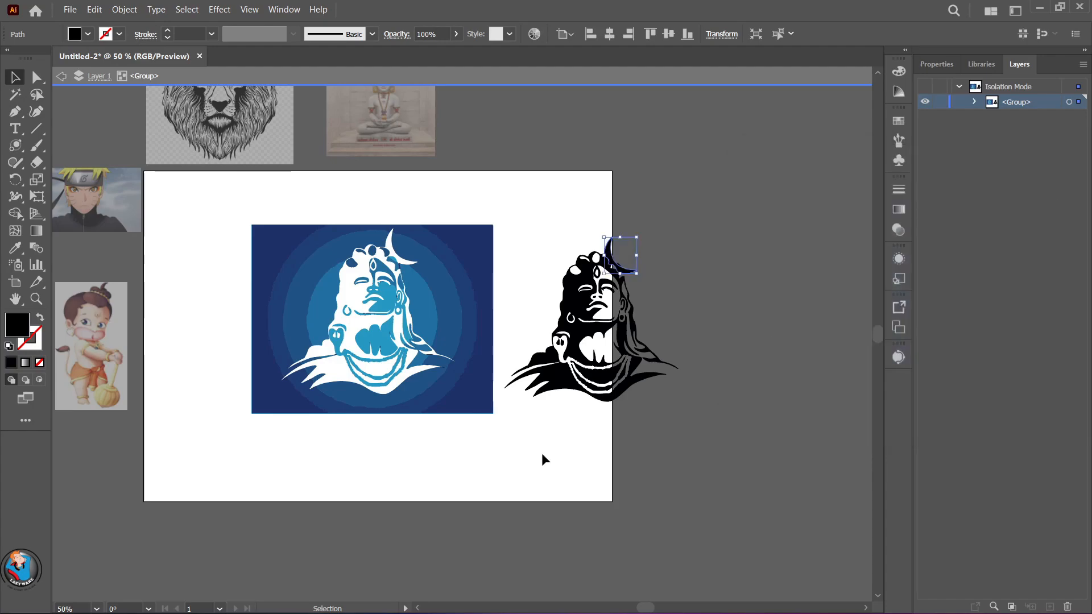
left_click_drag(555, 274, 517, 238)
left_click_drag(373, 301, 295, 224)
scroll(393, 273, "down", 1)
scroll(393, 271, "up", 3)
left_click(669, 195)
scroll(670, 197, "down", 1)
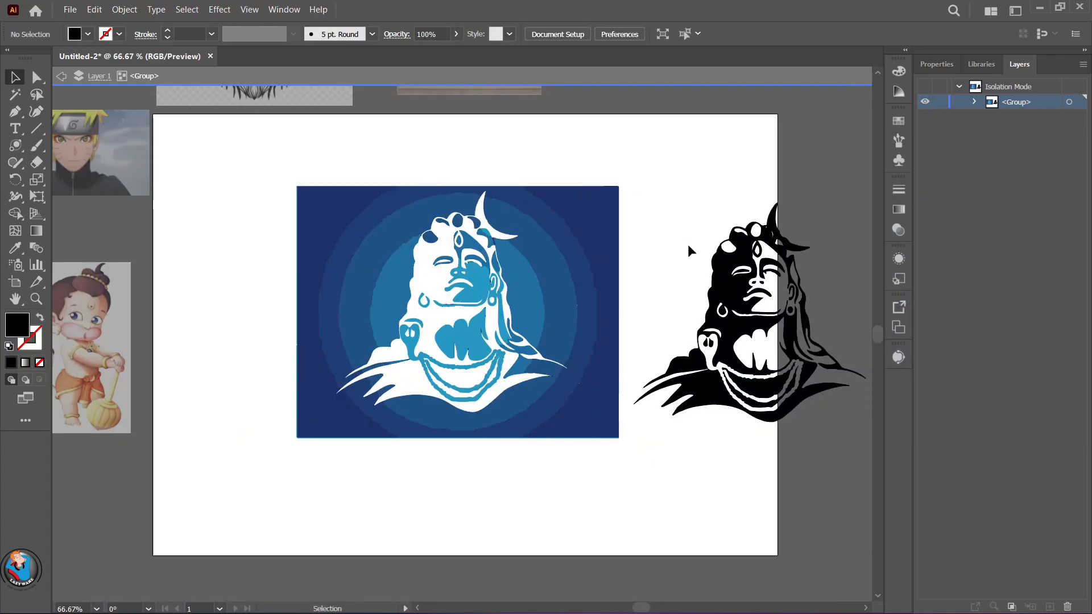
- Move the black figure and the blue background image off the artboard and leave isolation mode
scroll(687, 245, "down", 1)
left_click_drag(687, 244, 807, 155)
left_click_drag(502, 369, 813, 472)
left_click(809, 276)
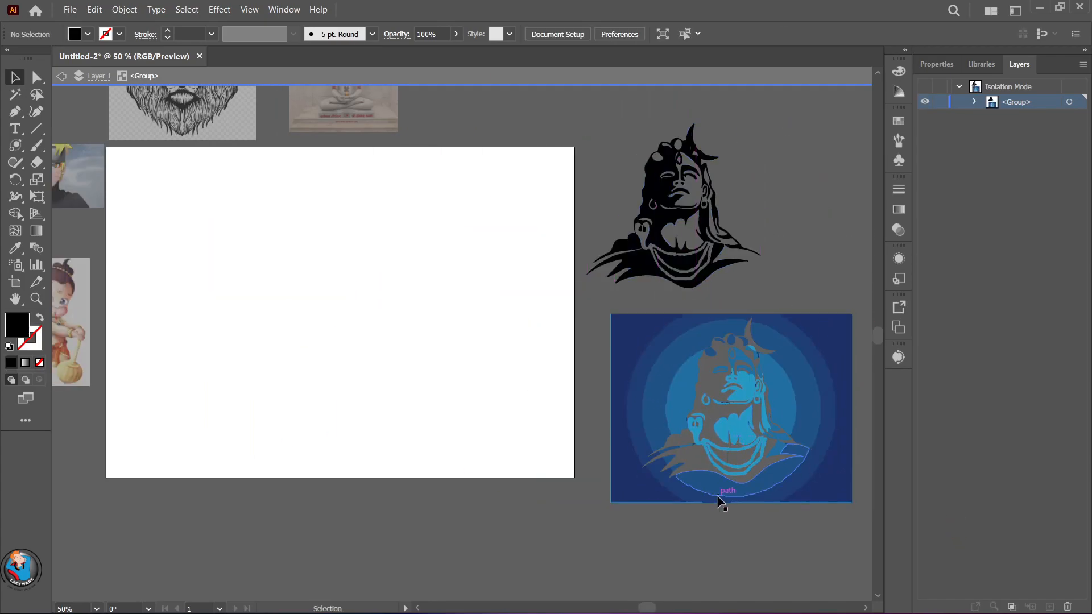
scroll(567, 462, "left", 3)
scroll(567, 462, "up", 4)
scroll(566, 462, "down", 1)
double_click(643, 295)
scroll(510, 331, "down", 1)
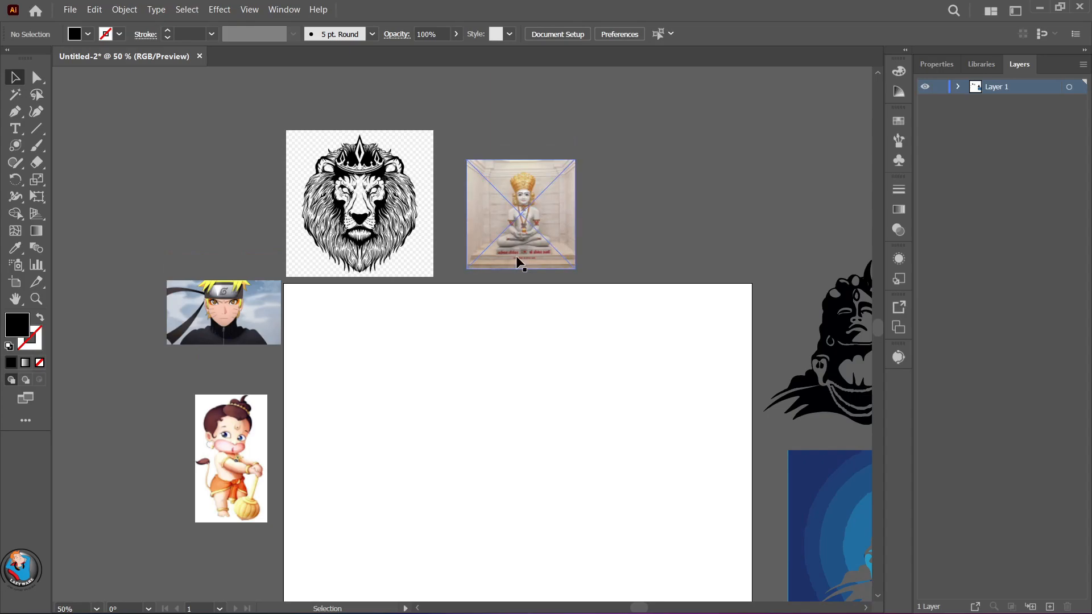
- Shift the Hanuman image away from the artboard and place the Naruto image on the artboard
left_click_drag(515, 264, 512, 259)
left_click_drag(221, 441, 177, 426)
left_click_drag(212, 332, 498, 433)
scroll(499, 433, "up", 3)
scroll(498, 432, "down", 1)
scroll(507, 443, "right", 1)
scroll(508, 443, "down", 1)
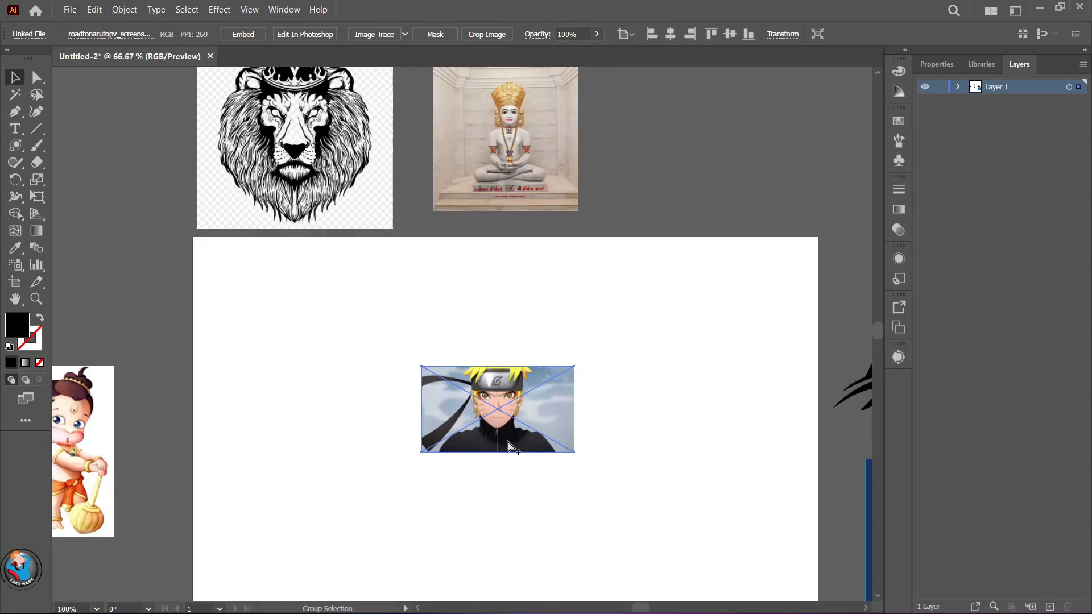
- Enlarge the Naruto image to about 471 × 265 pt and position it near the middle of the artboard
left_click_drag(575, 453, 732, 561)
scroll(731, 560, "down", 3)
left_click_drag(630, 426, 554, 411)
- Try tracing the Naruto image with the default settings and with the 16 Colors preset, undoing each trace
left_click(131, 9)
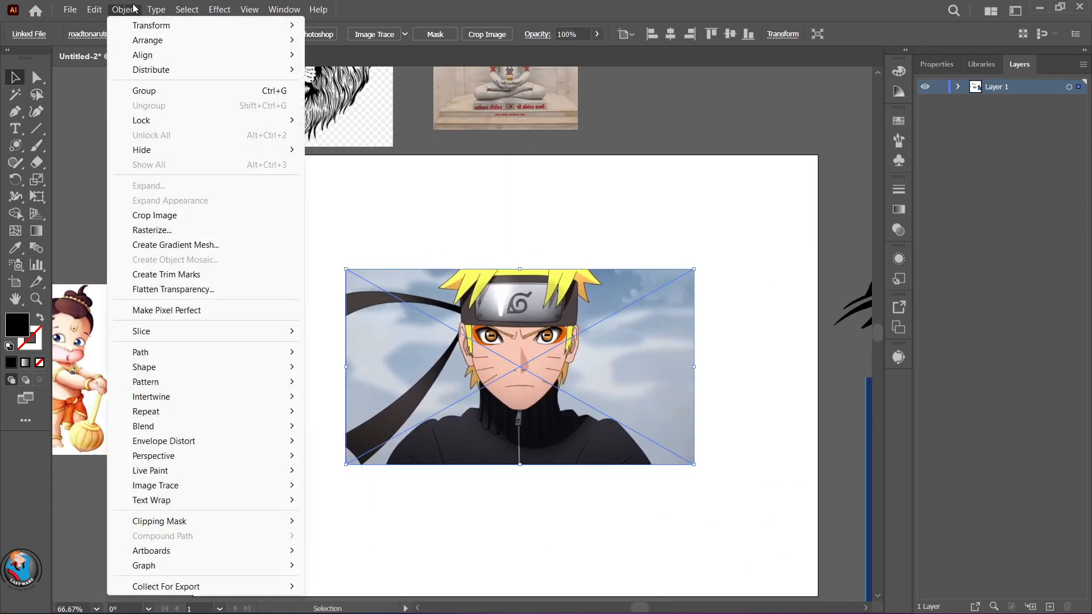
left_click(415, 359)
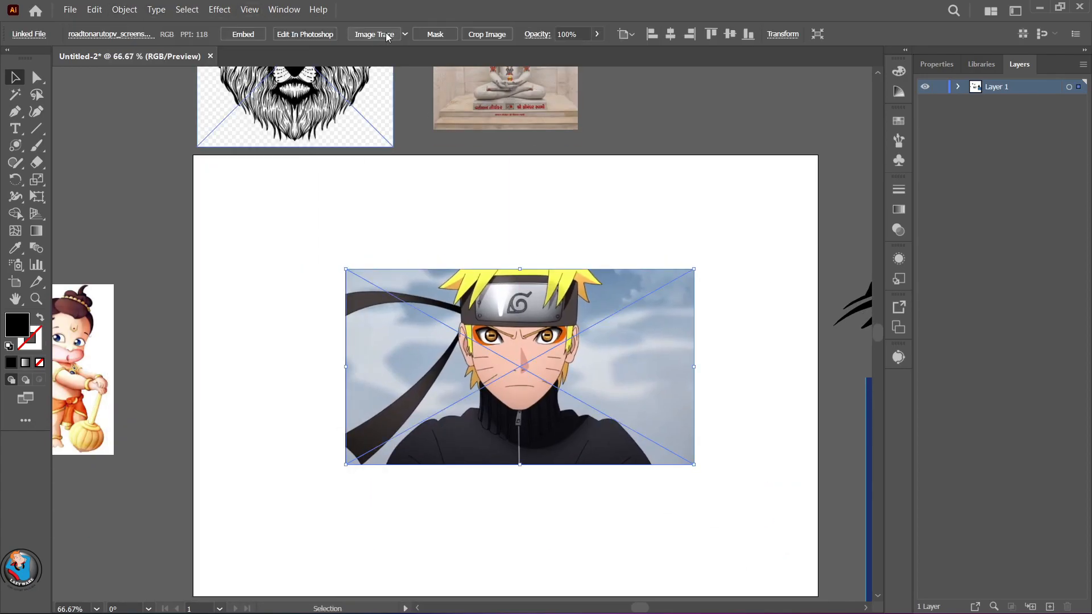
left_click(375, 34)
key("ctrl+z")
left_click(404, 34)
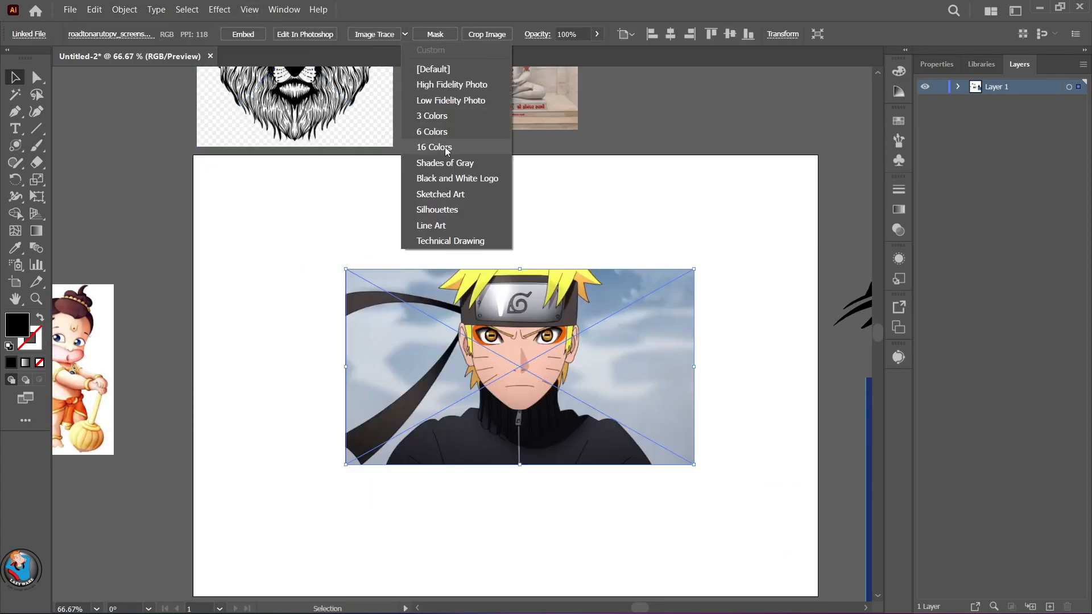
left_click(438, 148)
key("ctrl+z")
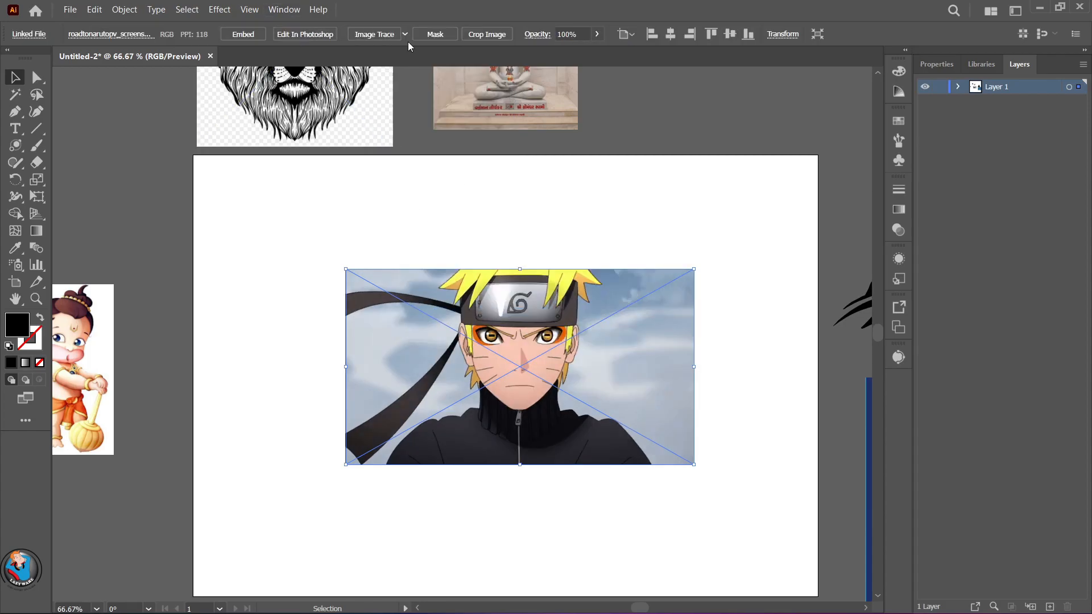
- Reposition the Naruto image slightly so that it sits at the centre of the artboard
left_click_drag(540, 335, 616, 351)
mouse_move(769, 479)
left_mouse_down()
mouse_move(524, 341)
mouse_move(770, 479)
left_mouse_up()
left_click_drag(591, 376, 502, 372)
- Try the 6 Colors and Black and White Logo tracing presets on the Naruto image, undoing each one
left_click(404, 34)
left_click(421, 136)
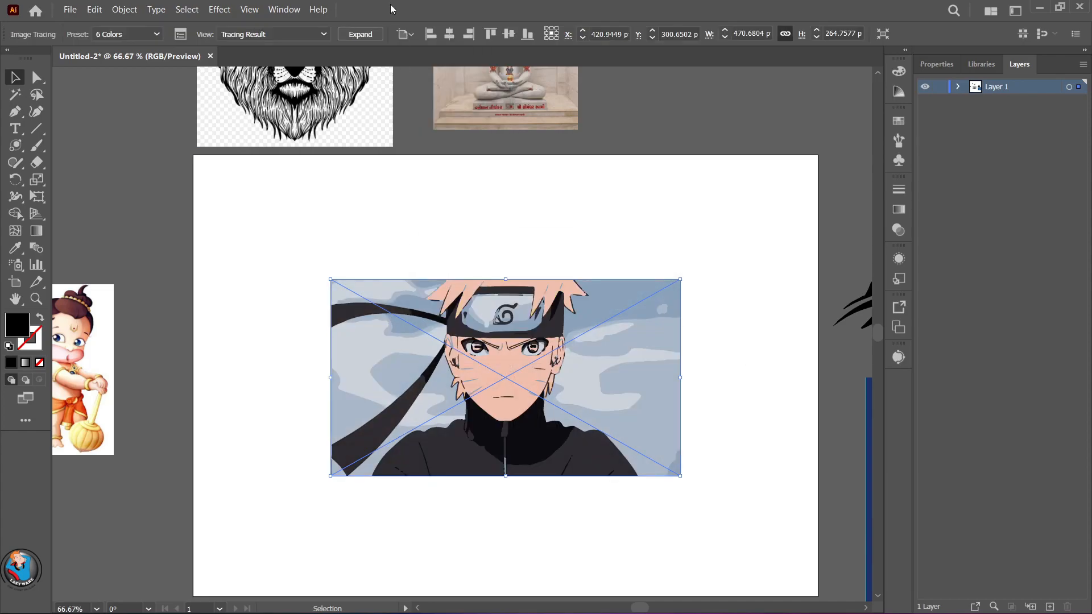
key("ctrl+z")
left_click(404, 34)
left_click(448, 177)
key("ctrl+z")
- Try the Line Art and Technical Drawing tracing presets on the Naruto image, undoing each one
left_click(404, 34)
left_click(448, 222)
key("ctrl+z")
left_click(404, 34)
left_click(444, 238)
key("ctrl+z")
- Try the Sketched Art and Shades of Gray tracing presets on the Naruto image, undoing each one
left_click(404, 34)
left_click(435, 194)
key("ctrl+z")
left_click(405, 34)
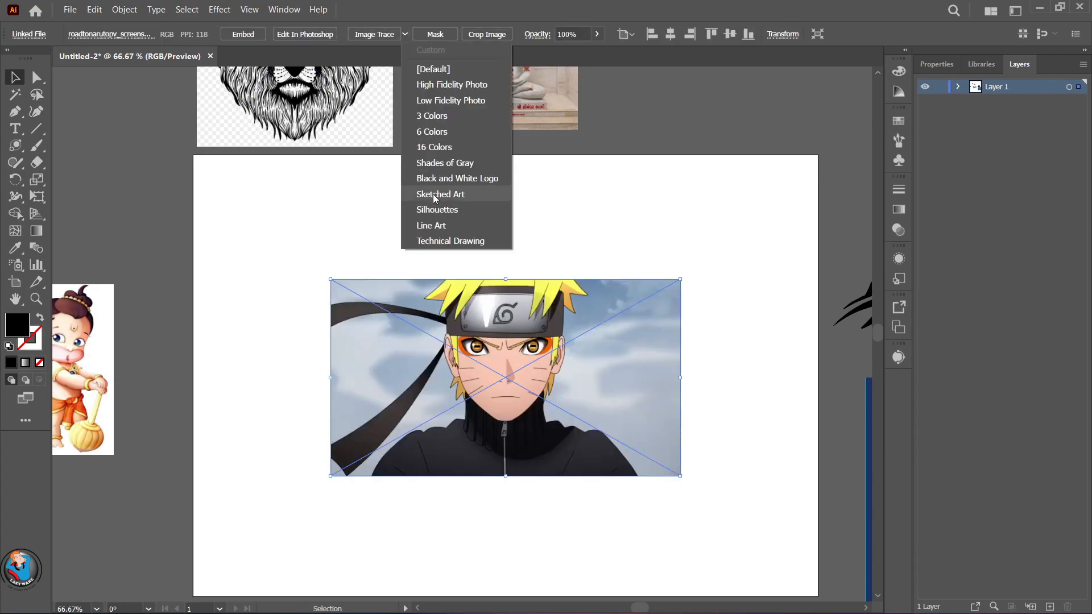
left_click(425, 164)
key("ctrl+z")
- Try tracing the Naruto image with the High Fidelity Photo preset and expanding it, and undo both operations
left_click(404, 34)
left_click(433, 147)
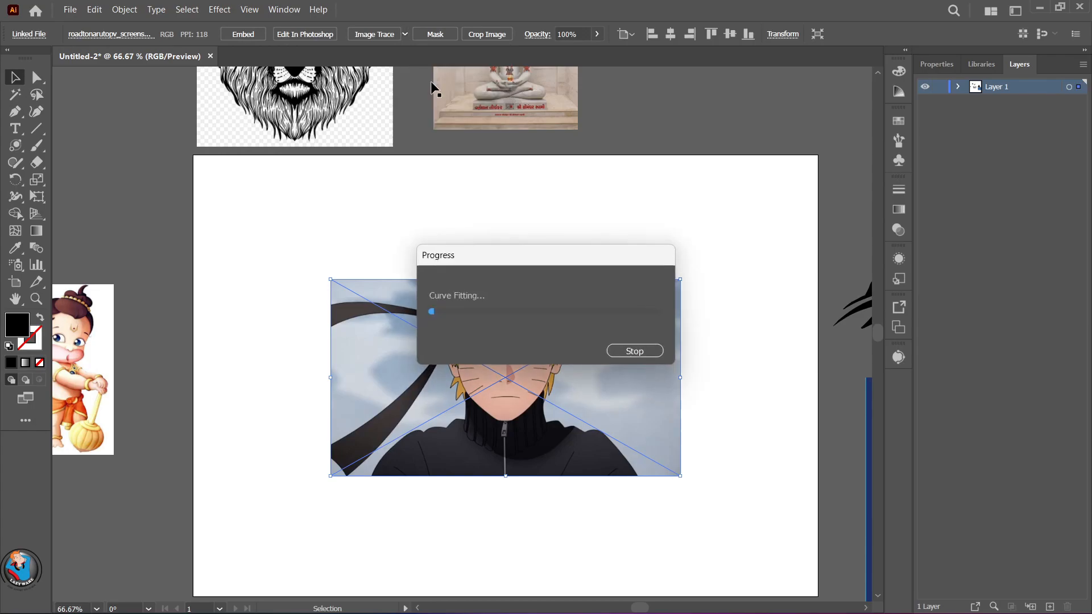
left_click(361, 34)
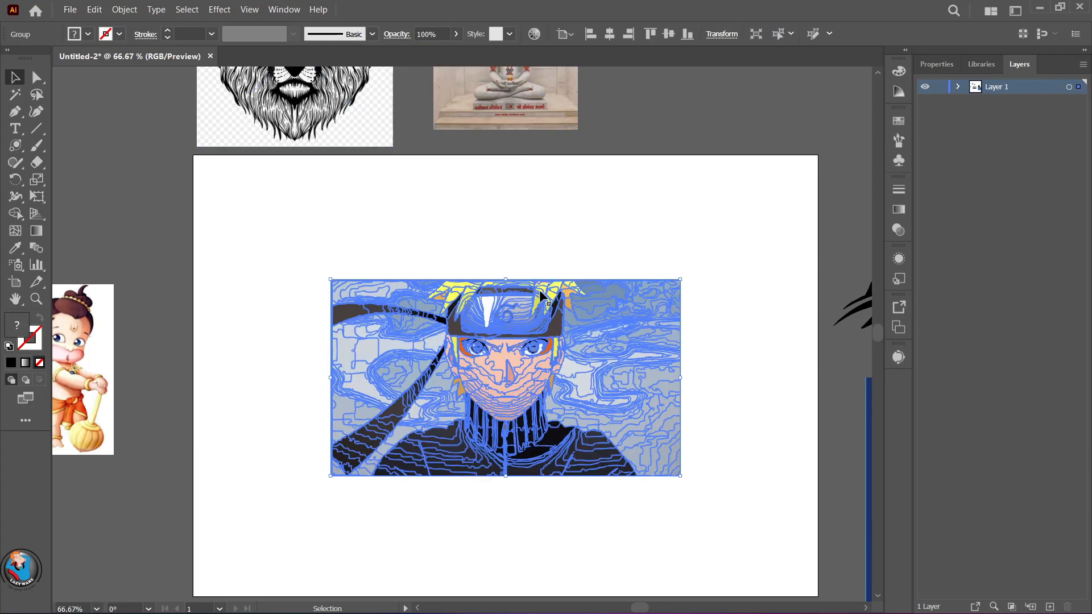
key("ctrl+z")
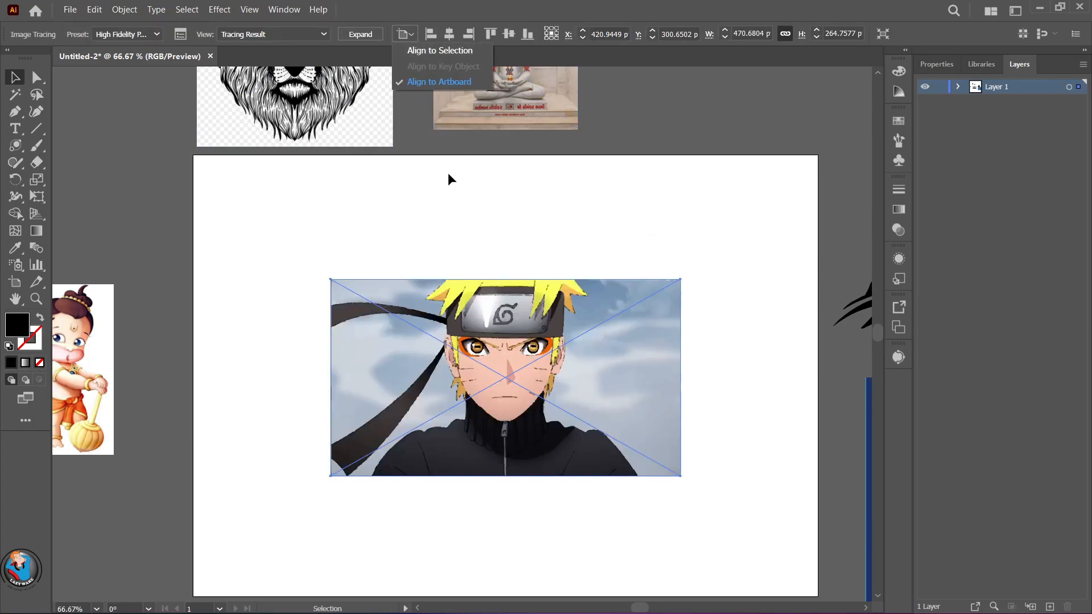
key("ctrl+z")
- Try a simpler colour tracing of the Naruto image, expand it into paths, and undo both operations
key("ctrl+shift+z")
left_click(130, 6)
left_click(149, 186)
left_click(513, 395)
left_click(729, 406)
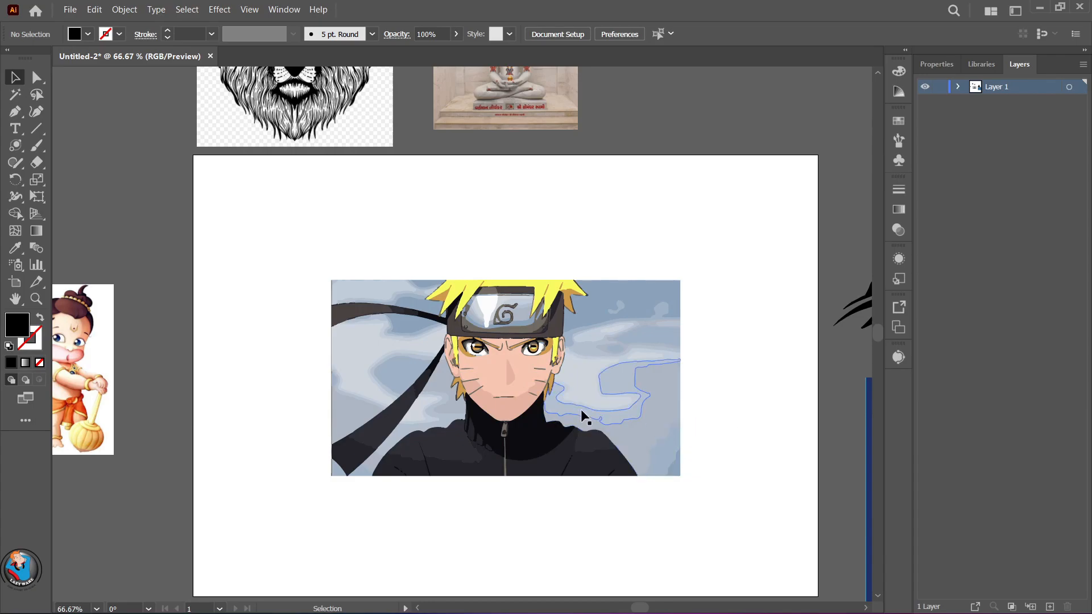
key("ctrl+z")
key("ctrl+z")
- Compare the 6 Colors and 3 Colors tracing presets on the Naruto image, undoing each trace
left_click(404, 36)
left_click(438, 130)
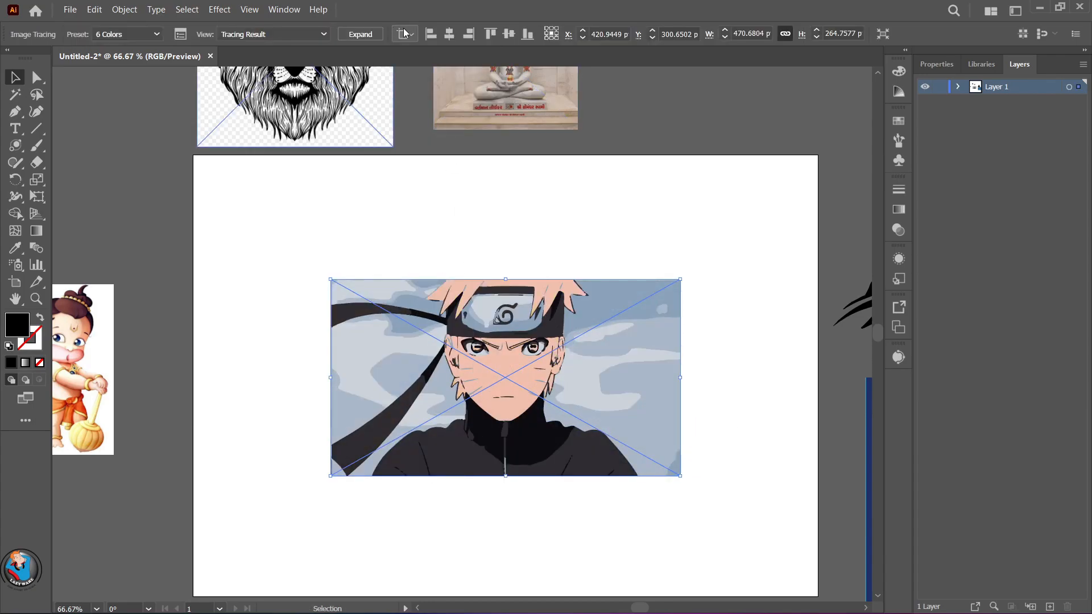
key("ctrl+z")
left_click(405, 34)
left_click(428, 116)
key("ctrl+z")
- Trace the Naruto image in simplified colours, then expand and ungroup the result into separate shapes
left_click(405, 34)
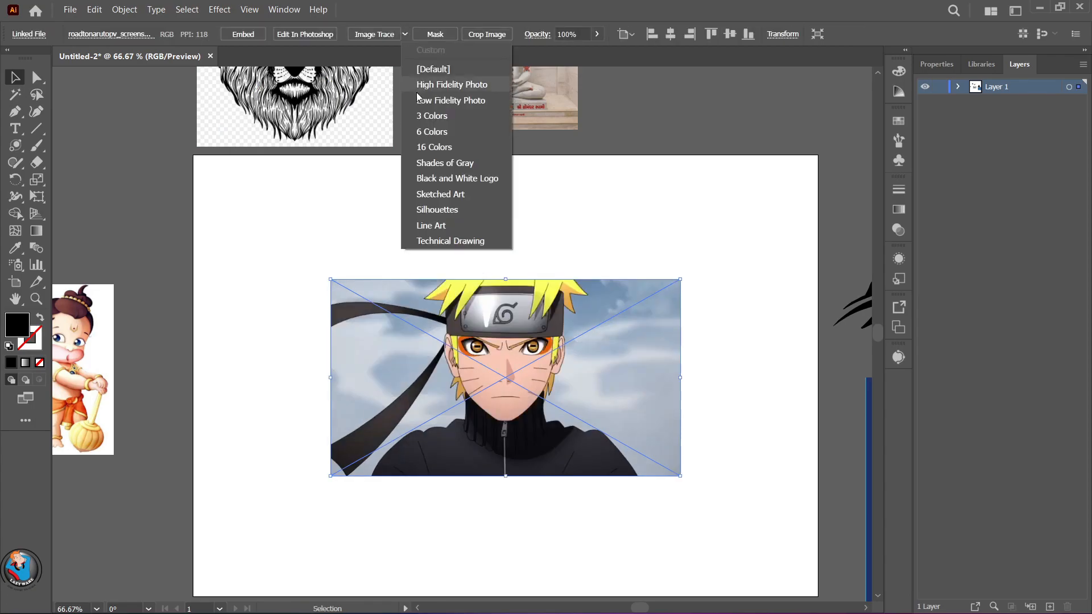
left_click(417, 92)
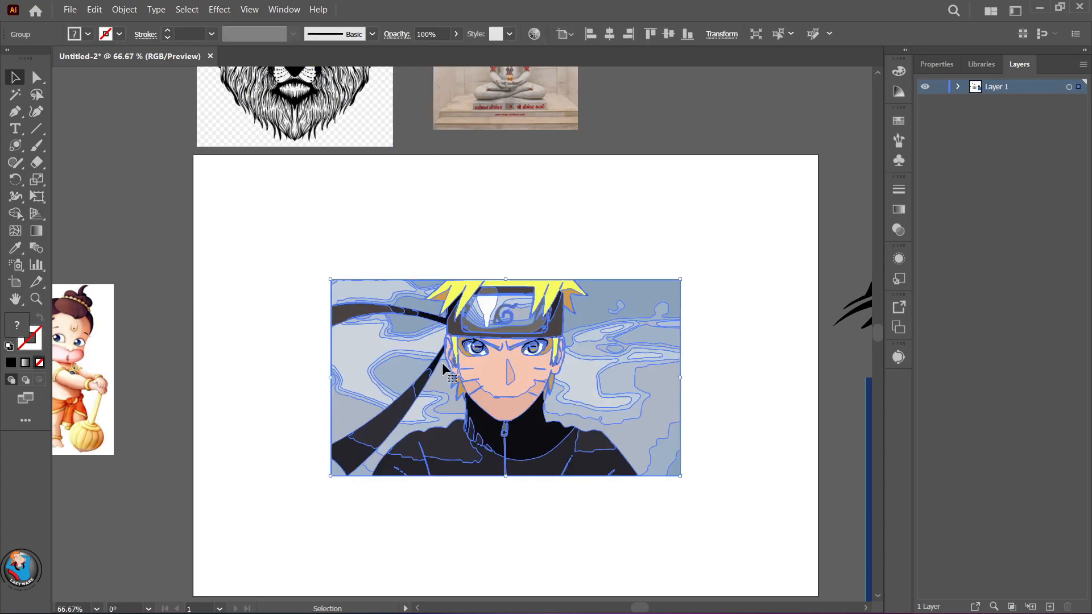
left_click(124, 10)
left_click(163, 116)
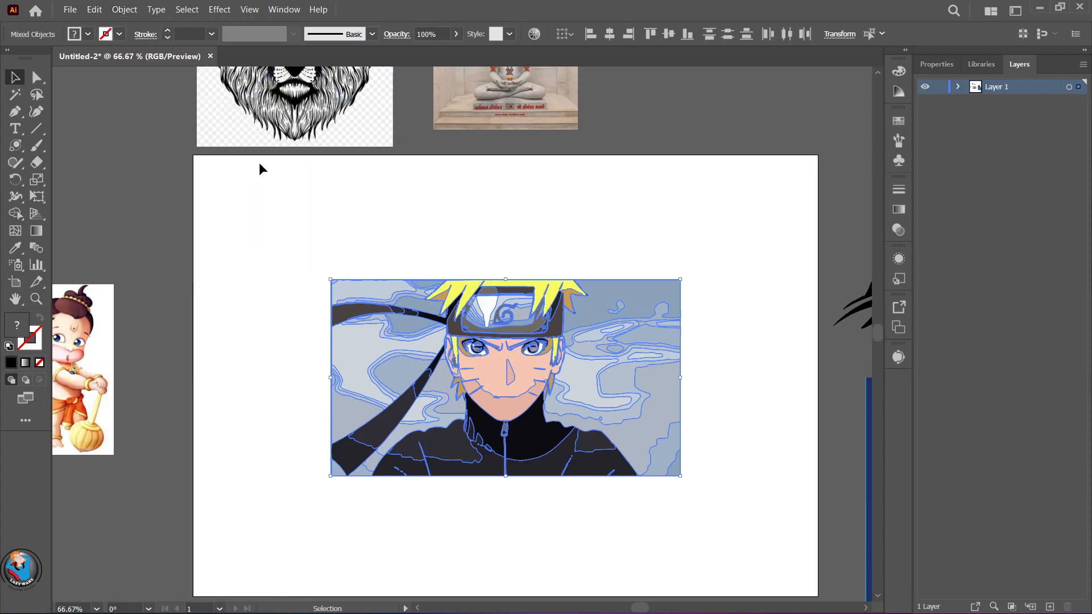
left_click(164, 116)
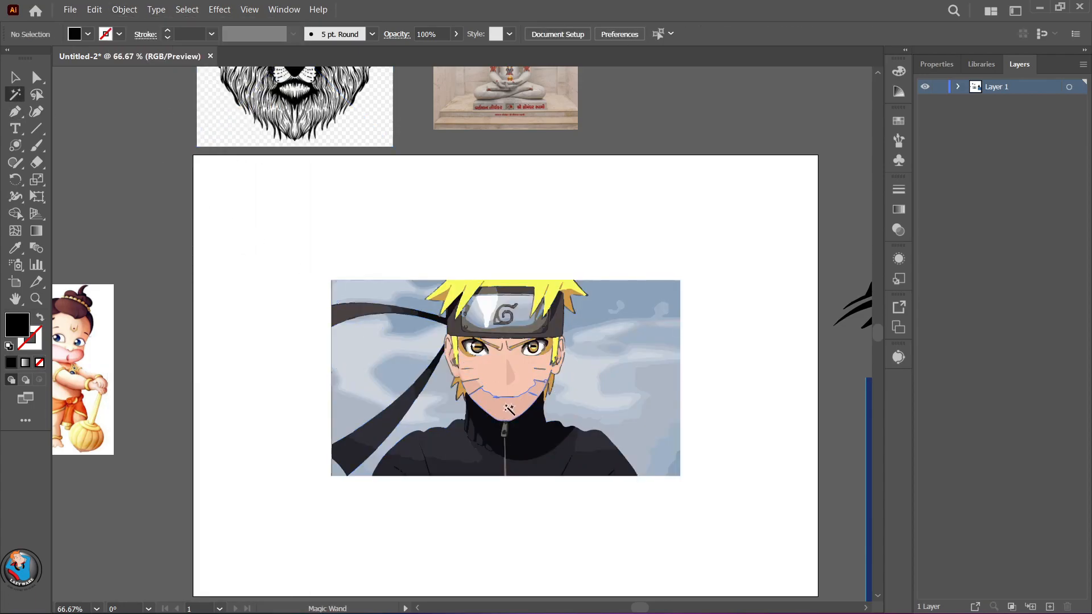
- Try deleting the blue-grey background shapes selected with the Magic Wand, undo the deletion and clear the selection
left_click(591, 397)
key("Delete")
key("ctrl+z")
key("v")
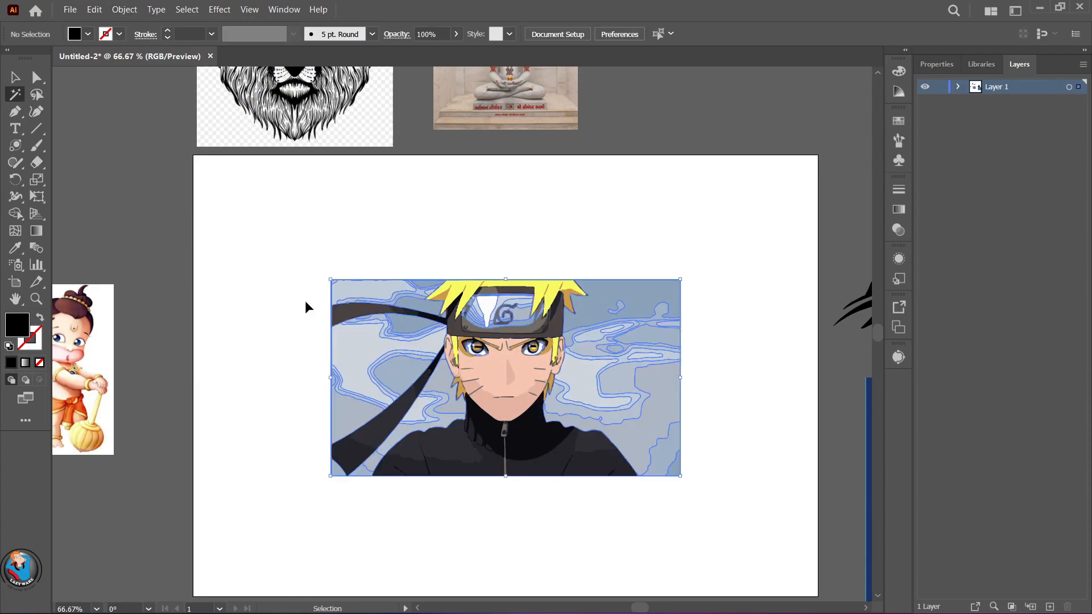
left_click(165, 237)
- Shift the face's skin shape aside, and move the whole traced Naruto portrait off the artboard above the black figure
left_click_drag(504, 432, 481, 382)
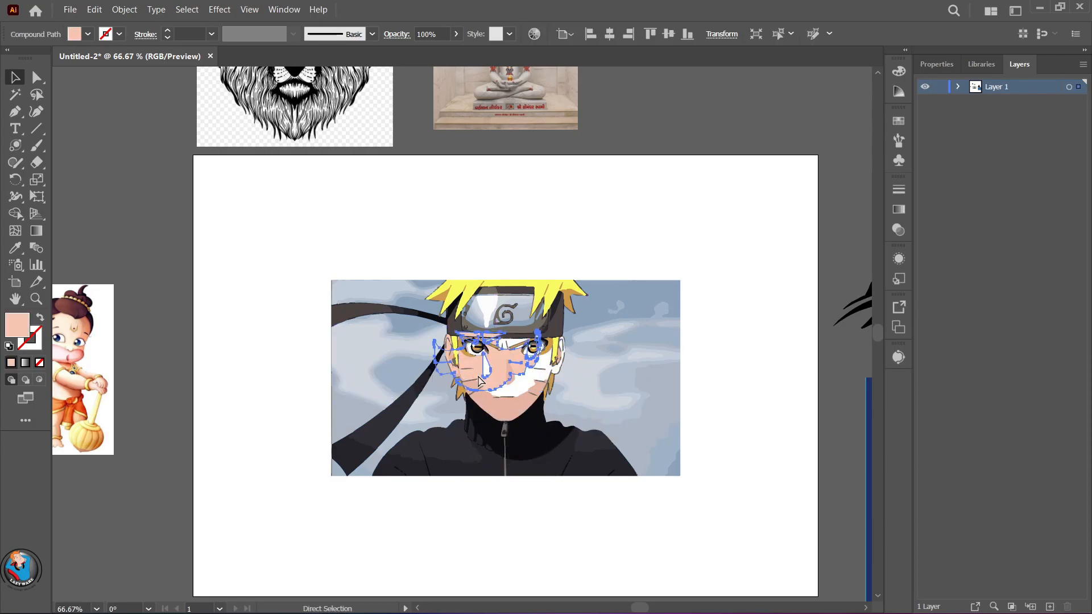
scroll(480, 382, "down", 4)
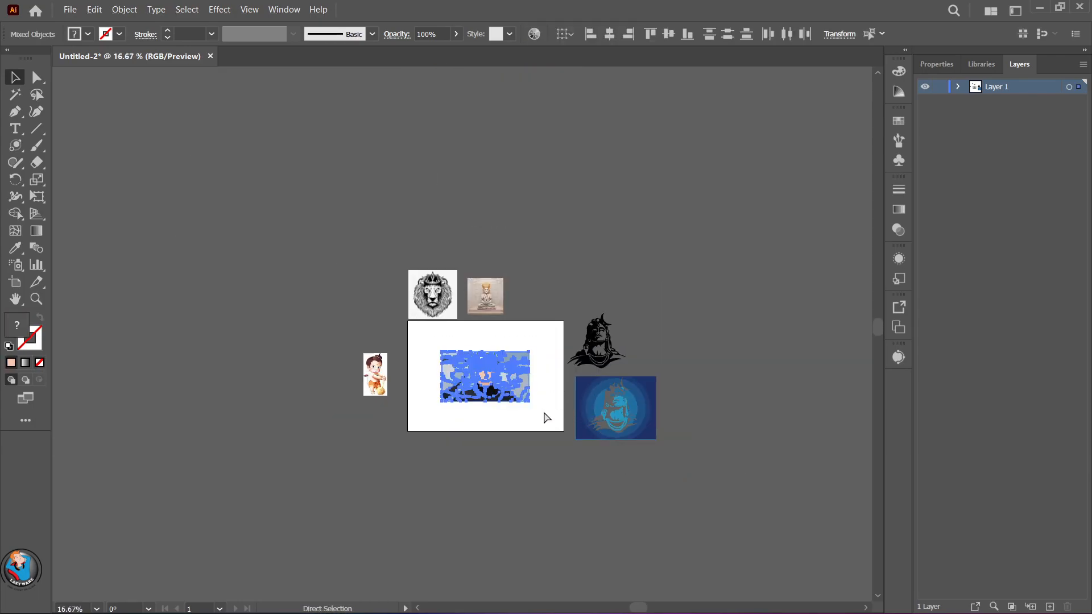
left_click_drag(480, 391, 608, 306)
- Place the Hanuman image on the artboard and enlarge it to about 217 × 385 pt
left_click_drag(376, 366, 478, 366)
scroll(478, 367, "up", 3)
left_click_drag(513, 327, 592, 280)
mouse_move(540, 453)
left_mouse_down()
mouse_move(528, 442)
mouse_move(562, 480)
left_mouse_up()
scroll(562, 479, "up", 2)
scroll(562, 479, "up", 3)
scroll(562, 479, "left", 4)
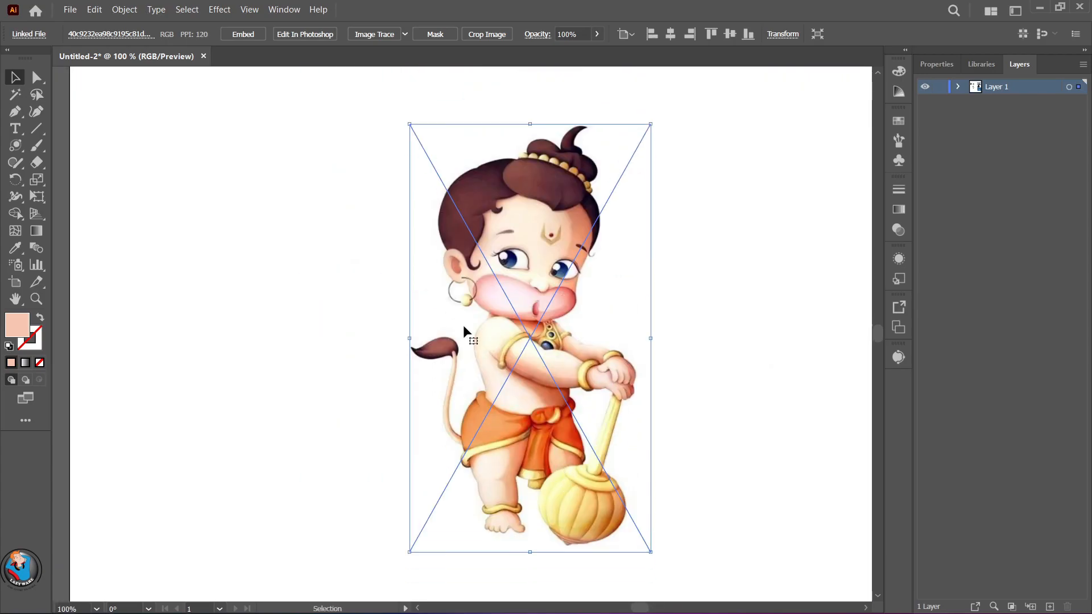
- Try tracing the Hanuman image with the 16 Colors preset and expanding it, and undo both operations
left_click(379, 34)
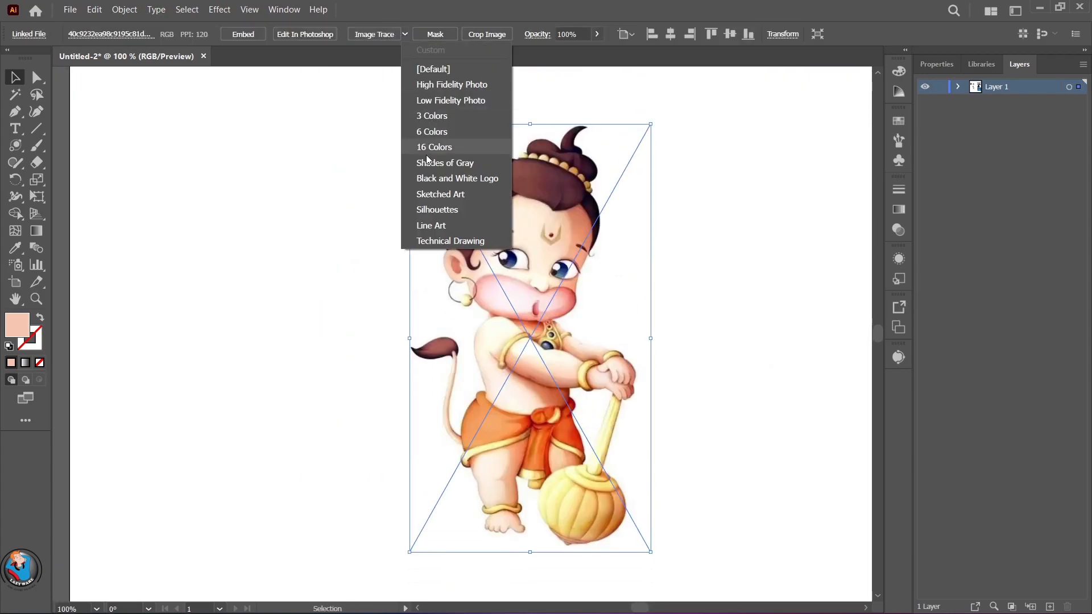
left_click(427, 149)
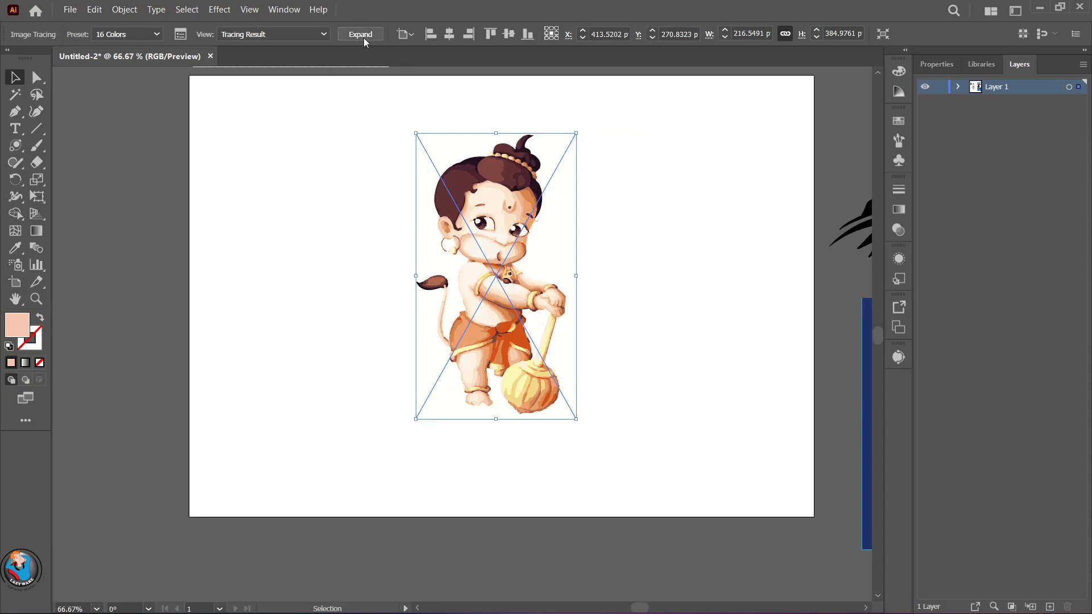
left_click(364, 38)
left_click(600, 223)
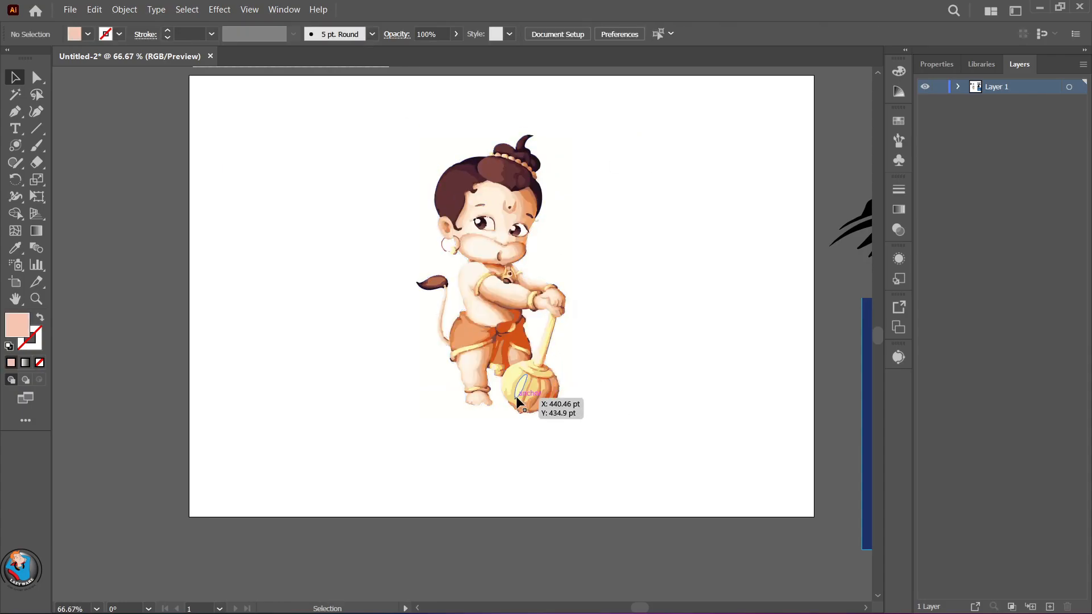
key("ctrl+z")
key("ctrl+z")
- Try tracing the Hanuman image with the 6 Colors preset and undo the trace
left_click(402, 37)
left_click(428, 128)
key("ctrl+z")
- Trace the Hanuman image with the 16 Colors preset and expand the tracing result
left_click(404, 34)
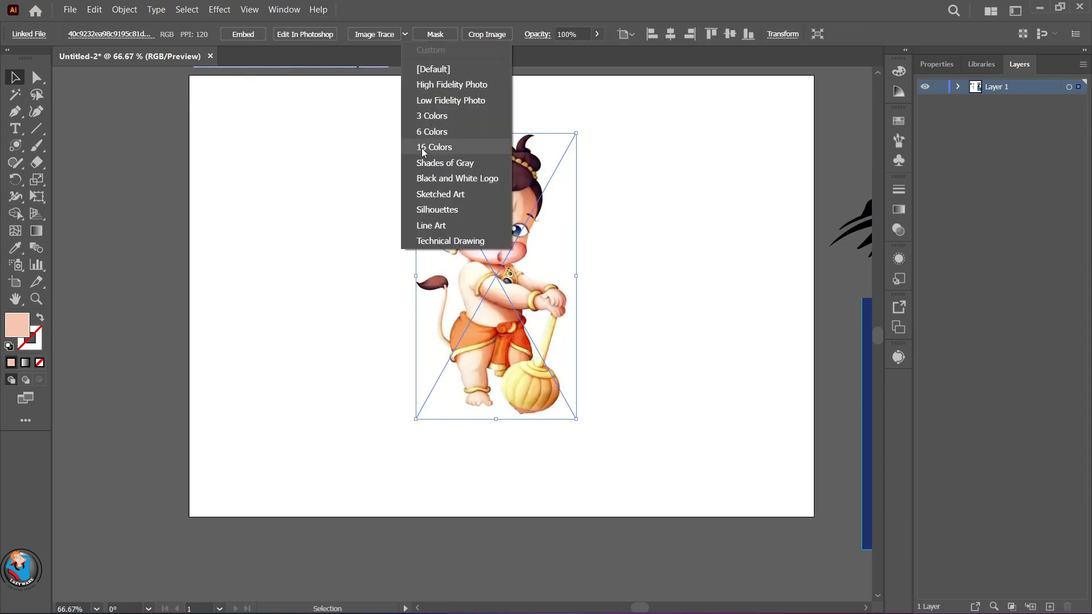
left_click(425, 148)
left_click(605, 317)
scroll(509, 281, "down", 2)
mouse_move(510, 280)
left_mouse_down()
mouse_move(531, 325)
mouse_move(509, 294)
left_mouse_up()
scroll(509, 292, "up", 1)
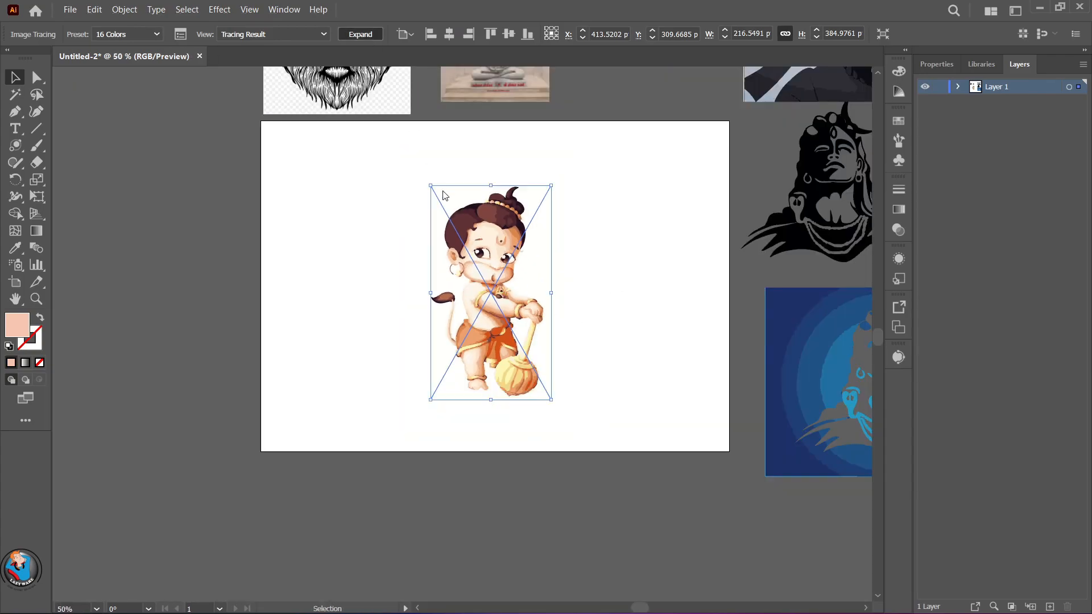
left_click(359, 34)
- Delete the background of the expanded Hanuman trace and move the figure below the artboard
double_click(527, 253)
left_click(526, 253)
key("Delete")
double_click(614, 301)
left_click_drag(420, 179, 491, 341)
left_click_drag(491, 343, 515, 613)
scroll(640, 448, "down", 4)
left_click(640, 449)
scroll(591, 438, "up", 1)
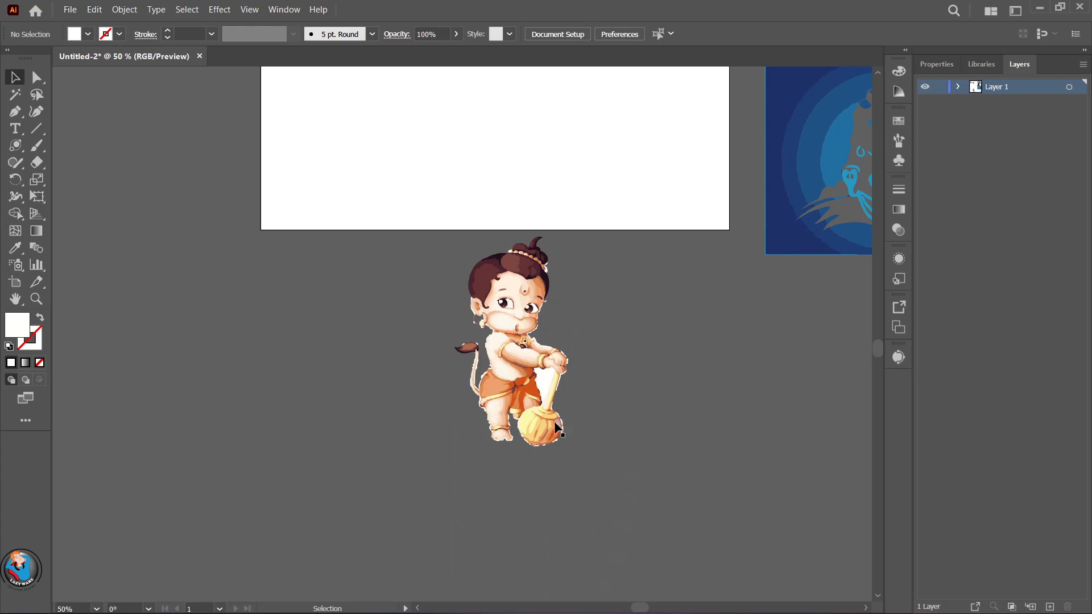
- Try to delete the white area between Hanuman's arm and mace with the Magic Wand, and undo the deletion
scroll(561, 431, "up", 3)
double_click(527, 312)
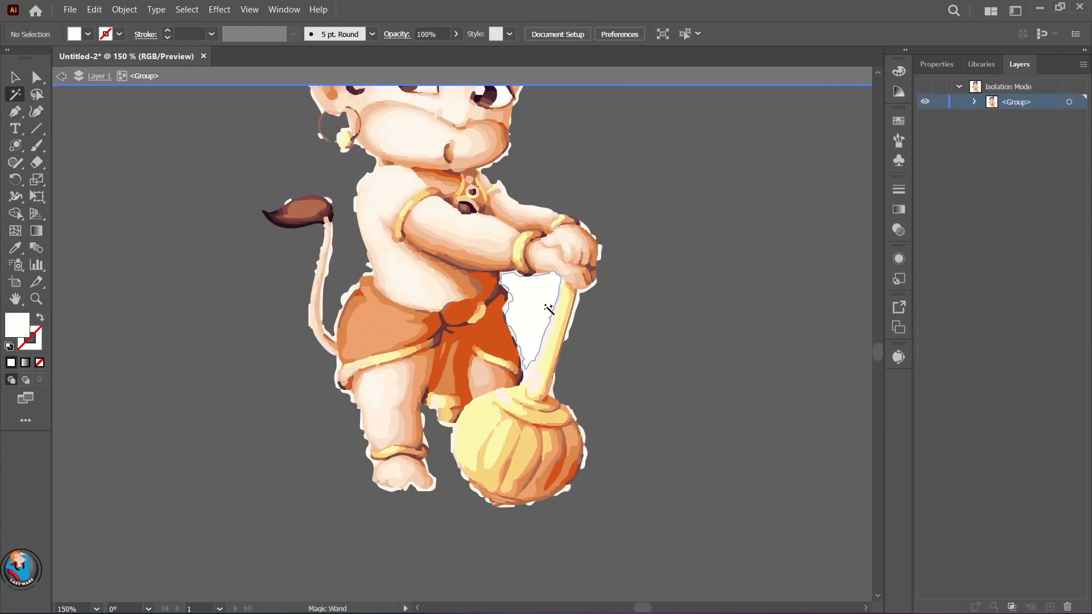
left_click(548, 309)
scroll(549, 309, "down", 3)
scroll(549, 304, "up", 2)
scroll(549, 304, "down", 2)
key("Delete")
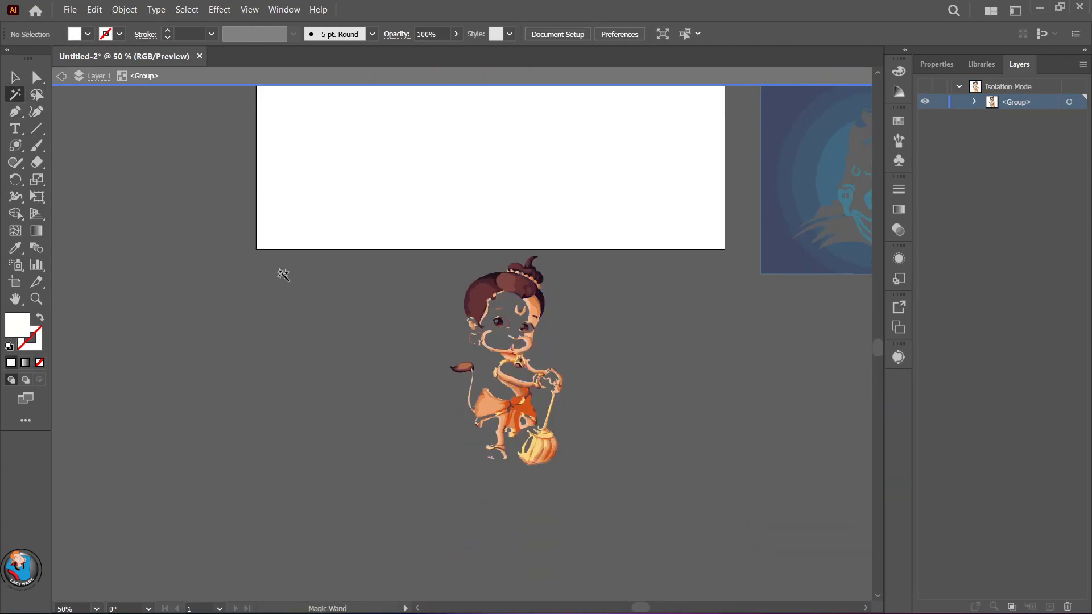
key("ctrl+z")
left_click(98, 75)
left_click(15, 77)
key("ctrl+z")
key("ctrl+shift+a")
- Try selecting the white area beside the mace with the Magic Wand again, clear the selection, and leave isolation mode
left_click(15, 94)
left_click(540, 404)
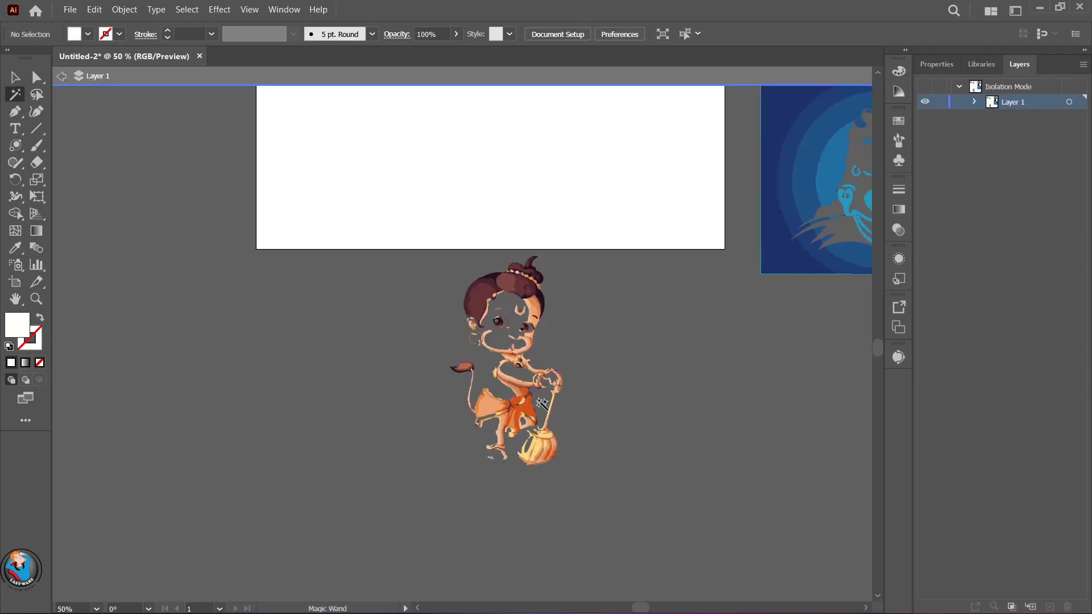
scroll(543, 404, "up", 4)
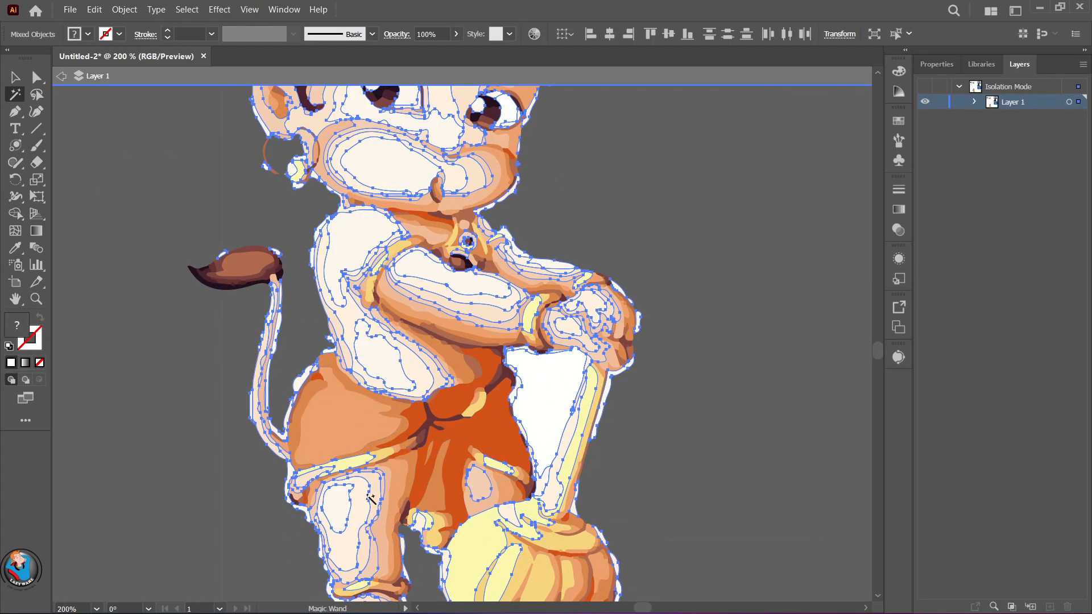
left_click(15, 77)
left_click(138, 212)
scroll(356, 370, "down", 3)
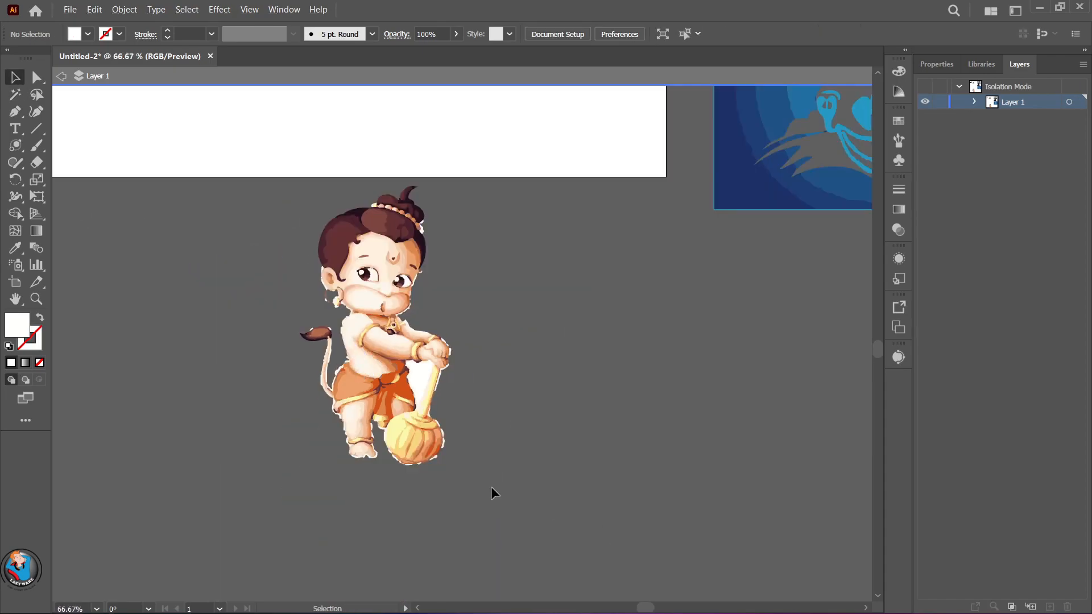
key("Escape")
- Delete only the white shape enclosed between Hanuman's arm, skirt and mace handle
left_click_drag(292, 169, 445, 439)
left_click(124, 9)
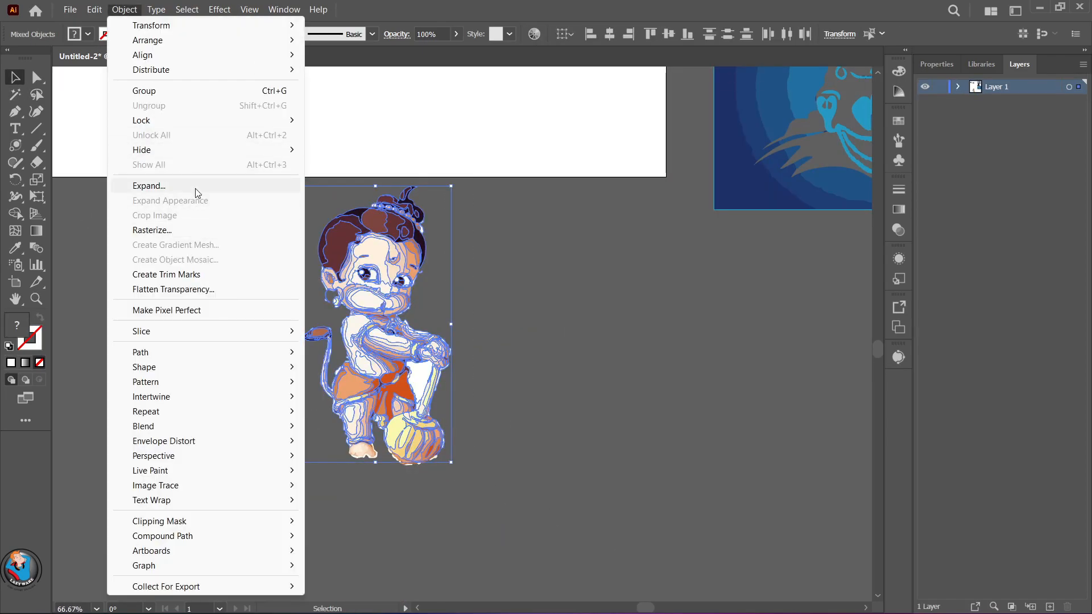
left_click(449, 290)
left_click(417, 375)
key("Delete")
- Try to delete more light-colored shapes of the Hanuman figure with the Magic Wand, and undo it
scroll(334, 380, "up", 5)
left_click(333, 380)
key("y")
left_click(347, 288)
key("Delete")
key("ctrl+z")
key("ctrl+z")
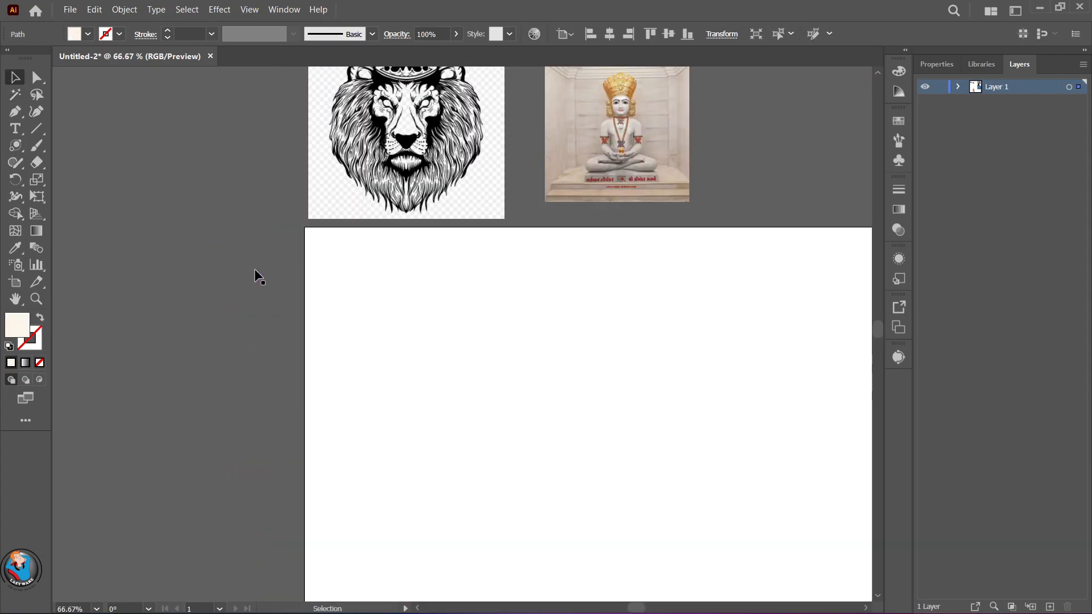
- Place the crowned lion image on the artboard, trace it in black and white, and expand the trace
left_click_drag(404, 142, 598, 410)
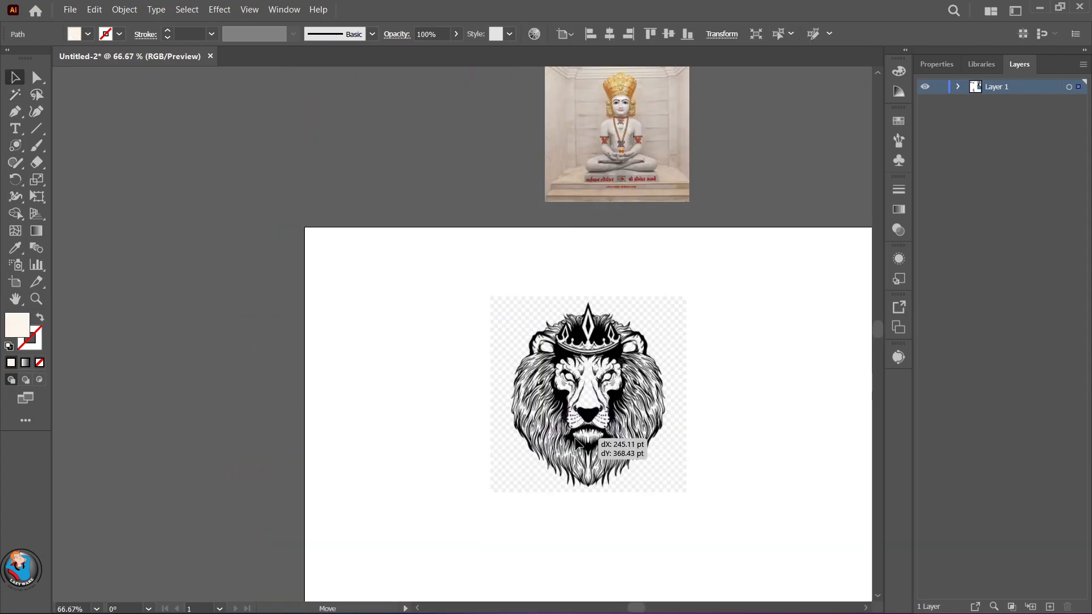
left_click(390, 38)
scroll(590, 344, "up", 3)
scroll(527, 226, "down", 3)
scroll(588, 341, "up", 2)
left_click(360, 34)
- Separate the lion's white shapes with the Magic Wand and place them beside the black lion
left_click(15, 94)
left_click(408, 235)
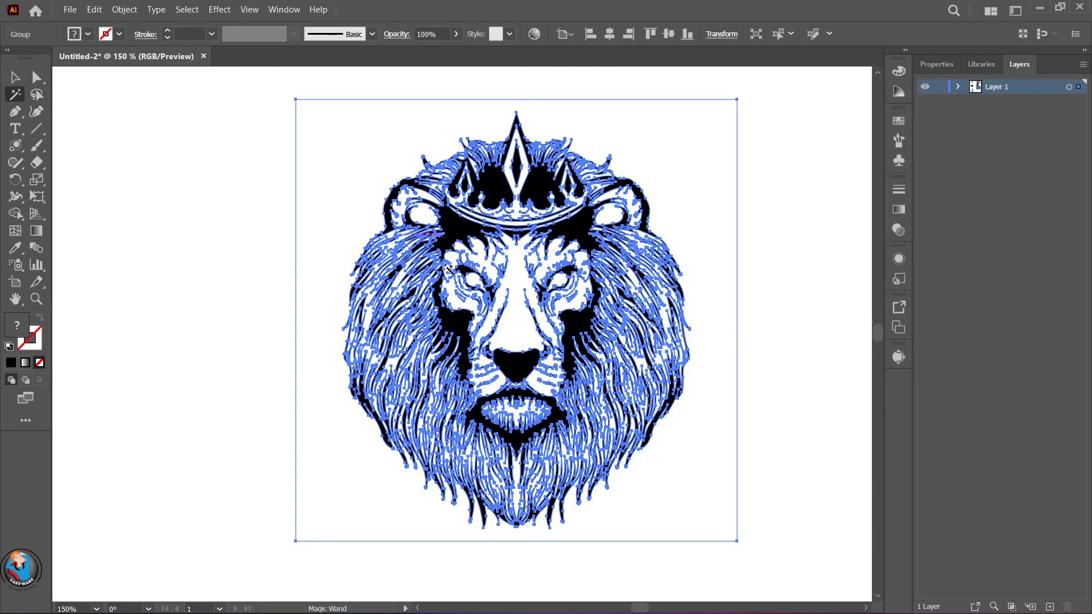
left_click(117, 148)
key("ctrl+v")
scroll(418, 327, "down", 2)
left_click_drag(442, 327, 658, 329)
- Fill the separated lion shapes with dark green #184731
double_click(24, 316)
left_click_drag(802, 359, 872, 326)
mouse_move(956, 301)
left_mouse_down()
mouse_move(948, 259)
mouse_move(966, 302)
left_mouse_up()
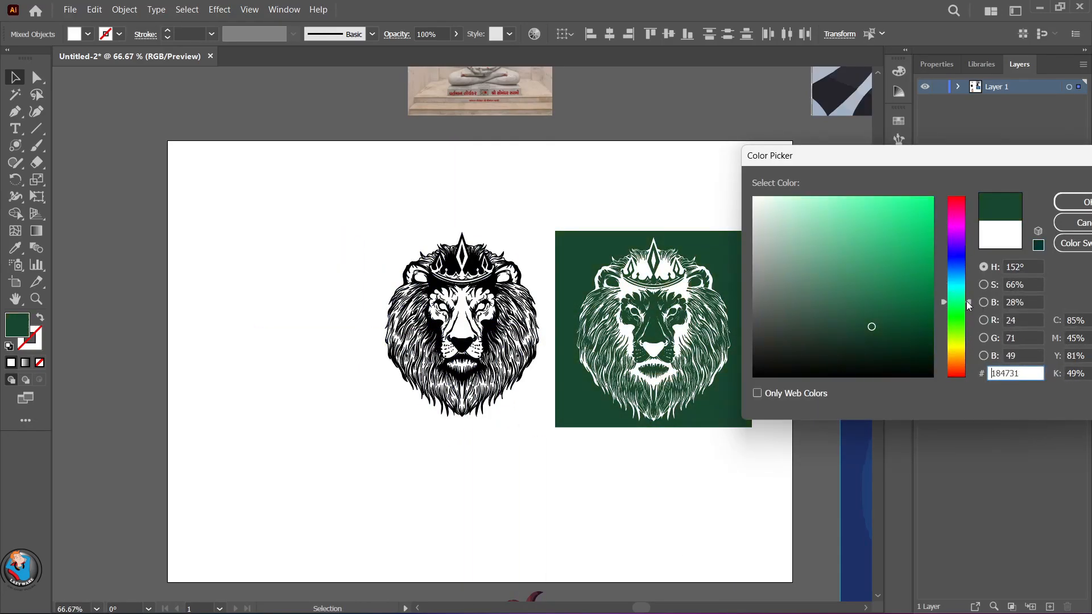
key("Return")
- Remove the green background around the separated lion and swap its fill and stroke to leave only outlines
double_click(739, 302)
key("Delete")
double_click(733, 386)
left_click(675, 365)
left_click_drag(745, 427, 563, 227)
left_click(40, 316)
left_click(138, 321)
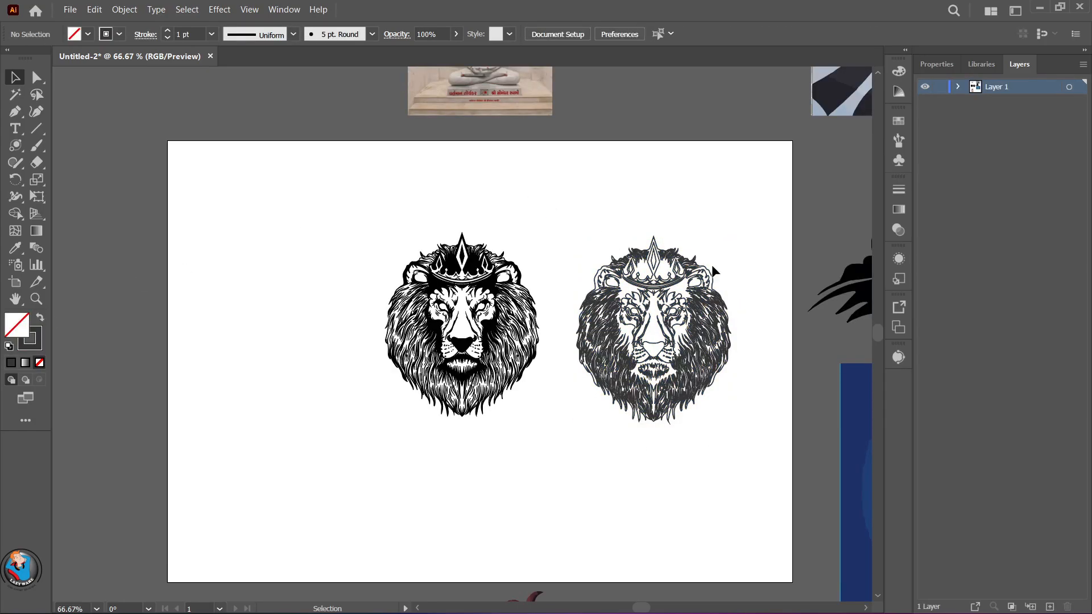
- Try giving the outlined lion a white #FFFFFF stroke and moving it below the artboard beside Hanuman
left_click_drag(709, 428, 711, 429)
double_click(30, 339)
left_click_drag(762, 210, 747, 191)
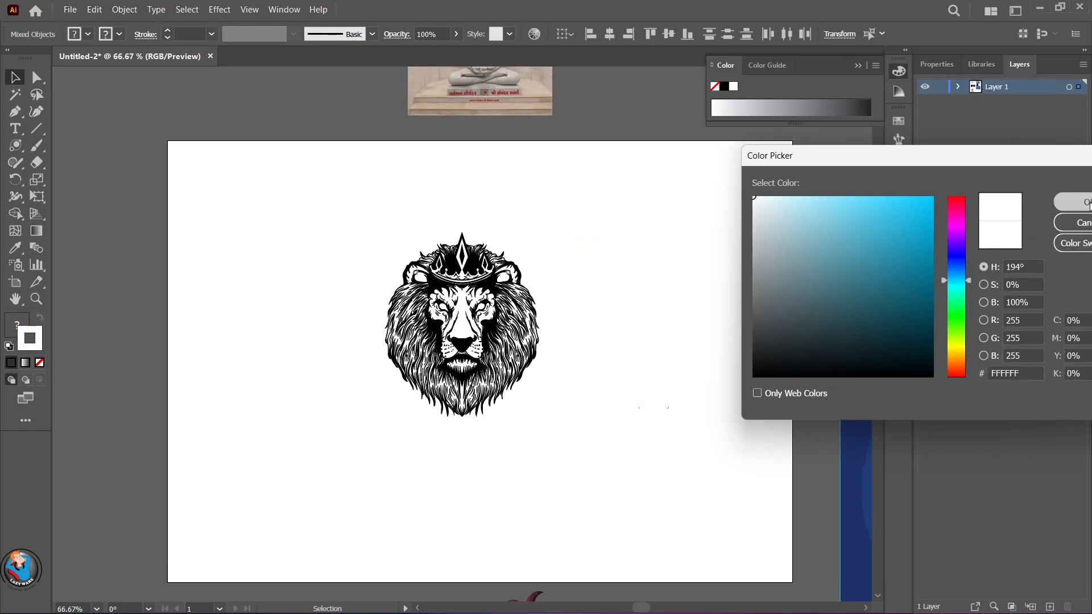
left_click(1075, 201)
scroll(641, 380, "down", 1)
scroll(640, 379, "down", 3)
left_click_drag(645, 118, 393, 390)
left_click(621, 454)
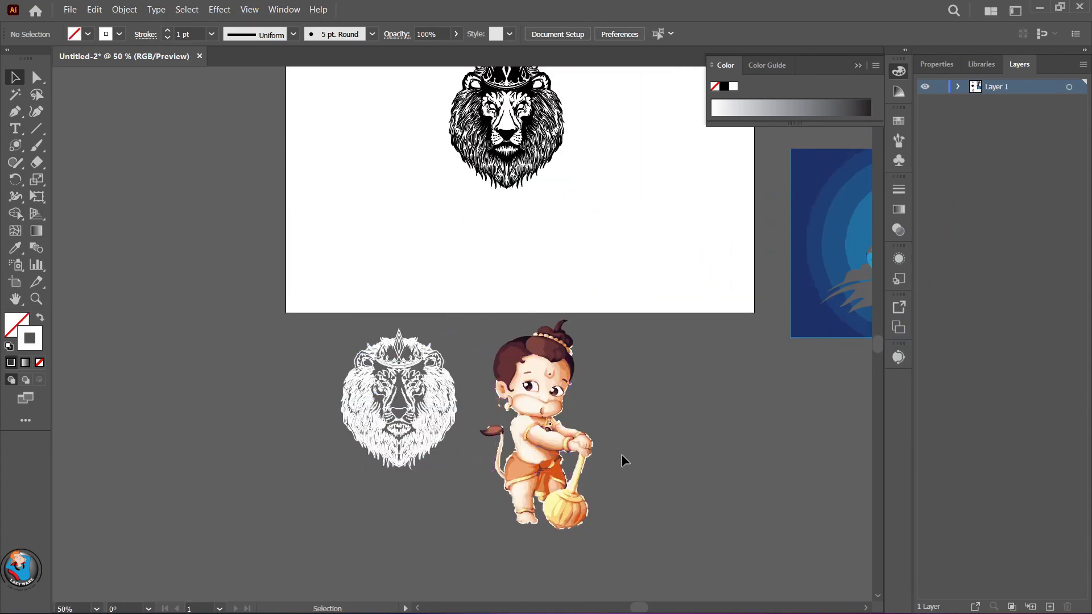
- Try expanding the white outlined lion's strokes into filled shapes
scroll(426, 444, "up", 3)
key("ctrl+a")
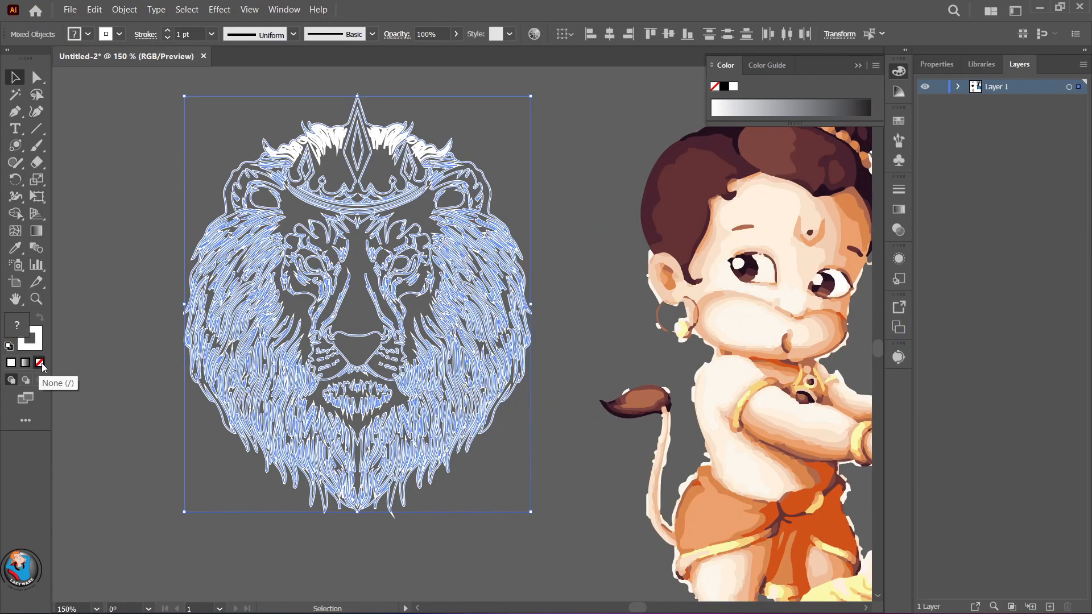
left_click(64, 334)
left_click(256, 421)
left_click_drag(500, 494, 227, 125)
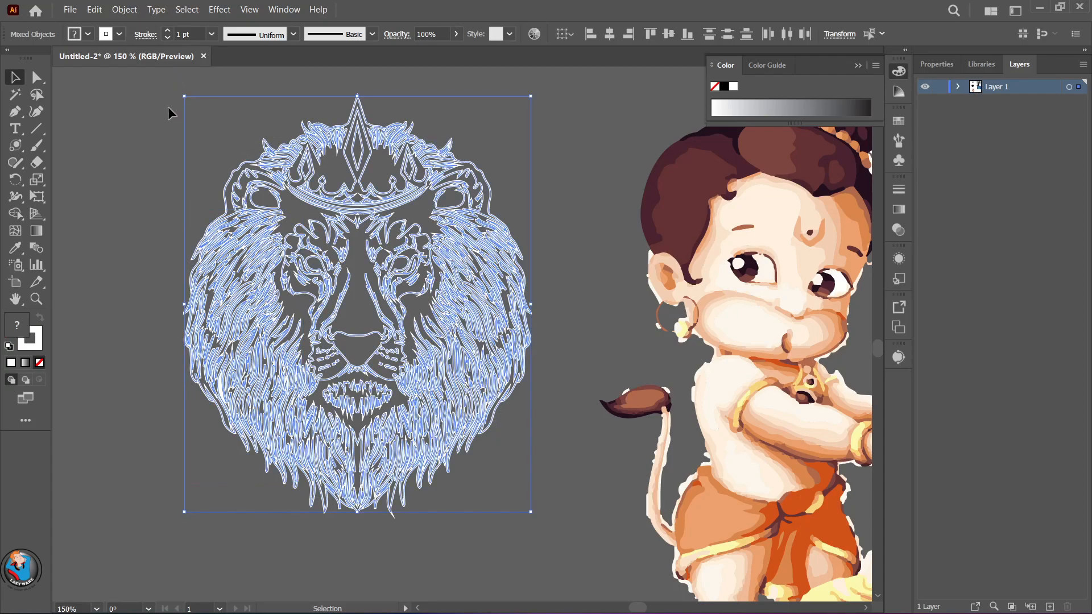
left_click(124, 10)
left_click(146, 185)
left_click(507, 393)
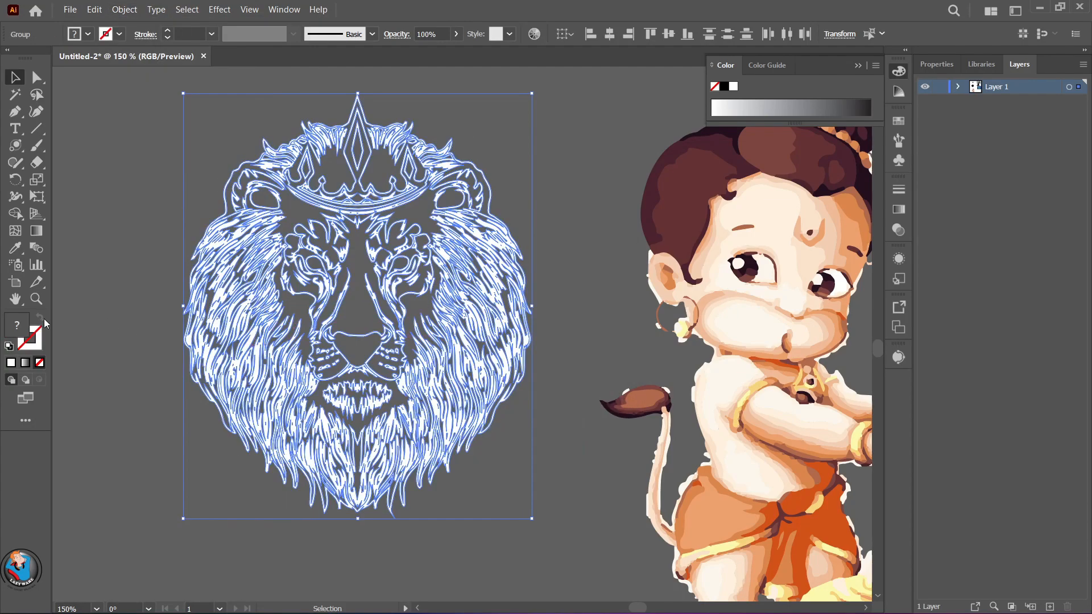
- Try swapping the fill and stroke of the expanded lion, and undo the attempt
left_click(149, 334)
left_click(41, 318)
left_click(137, 347)
mouse_move(175, 104)
left_mouse_down()
mouse_move(441, 335)
mouse_move(524, 503)
left_mouse_up()
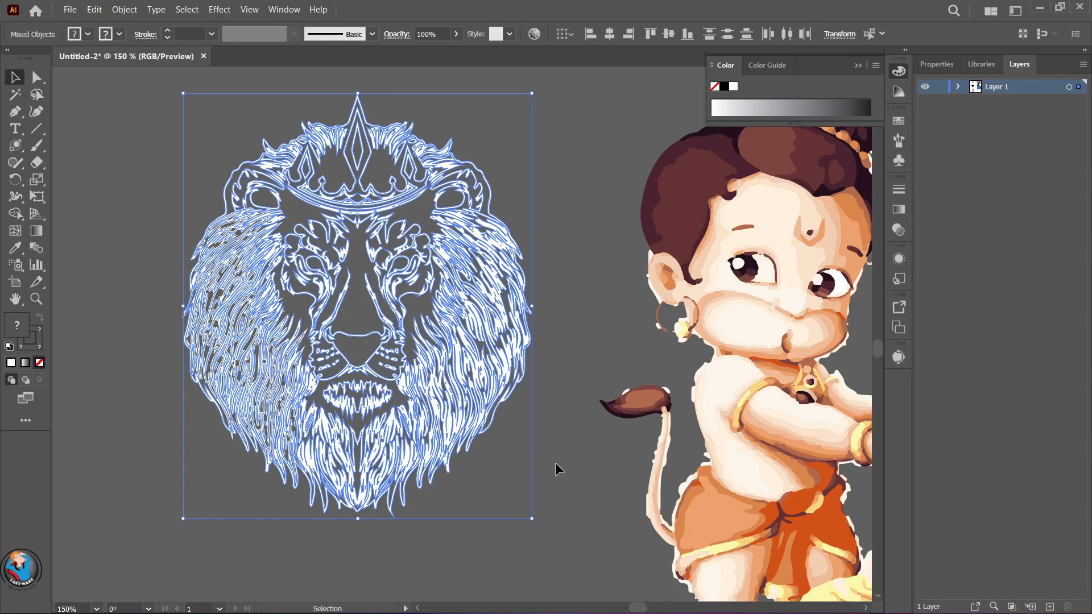
left_click(87, 351)
left_click(487, 421)
key("ctrl+z")
key("ctrl+z")
- Undo the outlined lion's earlier changes back to before its white stroke and its move off the artboard
scroll(499, 432, "down", 4)
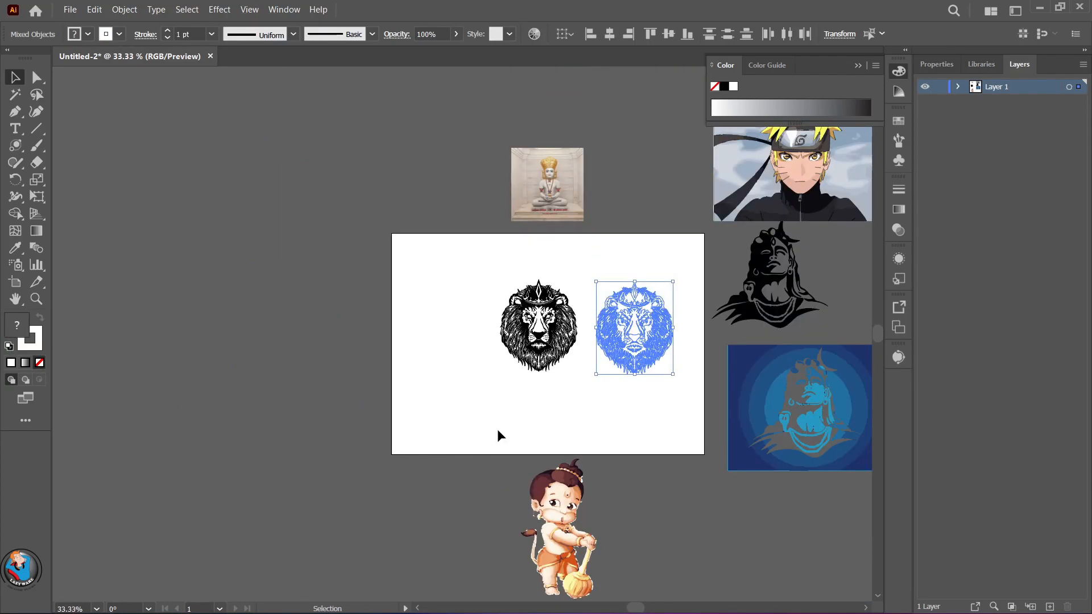
scroll(619, 331, "up", 3)
scroll(617, 432, "down", 1)
left_click(377, 521)
key("ctrl+z")
left_click(476, 497)
key("ctrl+z")
key("ctrl+z")
key("ctrl+z")
key("ctrl+z")
left_click(233, 513)
key("ctrl+z")
- Set the stroke color of the outlined lion to white #FFFFFF
double_click(31, 347)
left_click(775, 337)
left_click(999, 236)
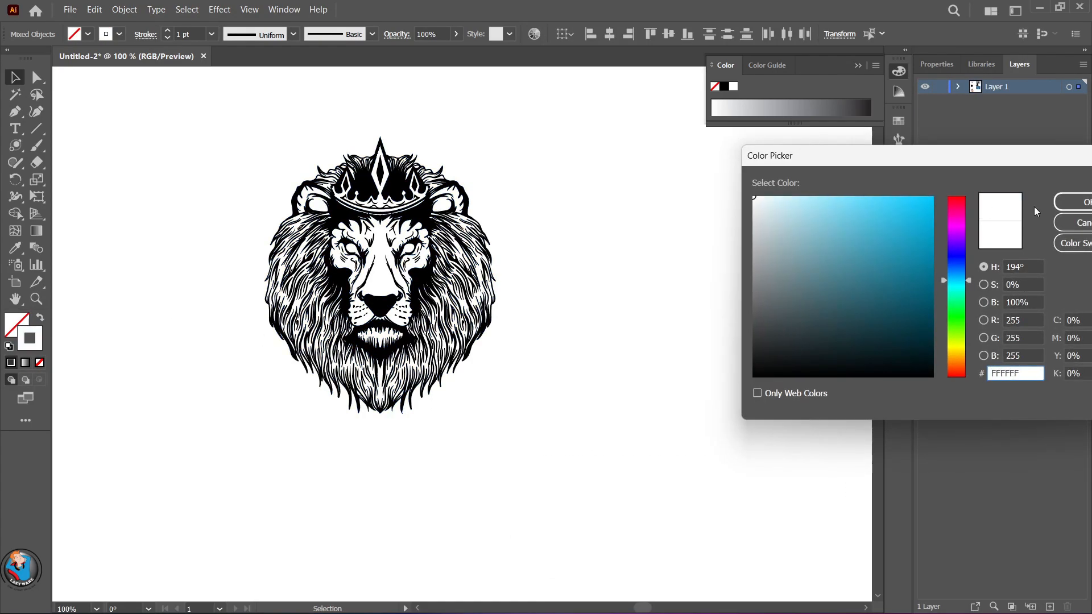
left_click(1075, 200)
- Move the white outlined lion and the black lion below the artboard, side by side next to Hanuman
scroll(607, 293, "down", 1)
scroll(609, 292, "down", 3)
mouse_move(649, 152)
left_mouse_down()
mouse_move(321, 447)
mouse_move(297, 526)
left_mouse_up()
left_click_drag(510, 167, 157, 532)
scroll(289, 440, "down", 3)
left_click(288, 442)
scroll(289, 442, "left", 2)
scroll(288, 442, "up", 1)
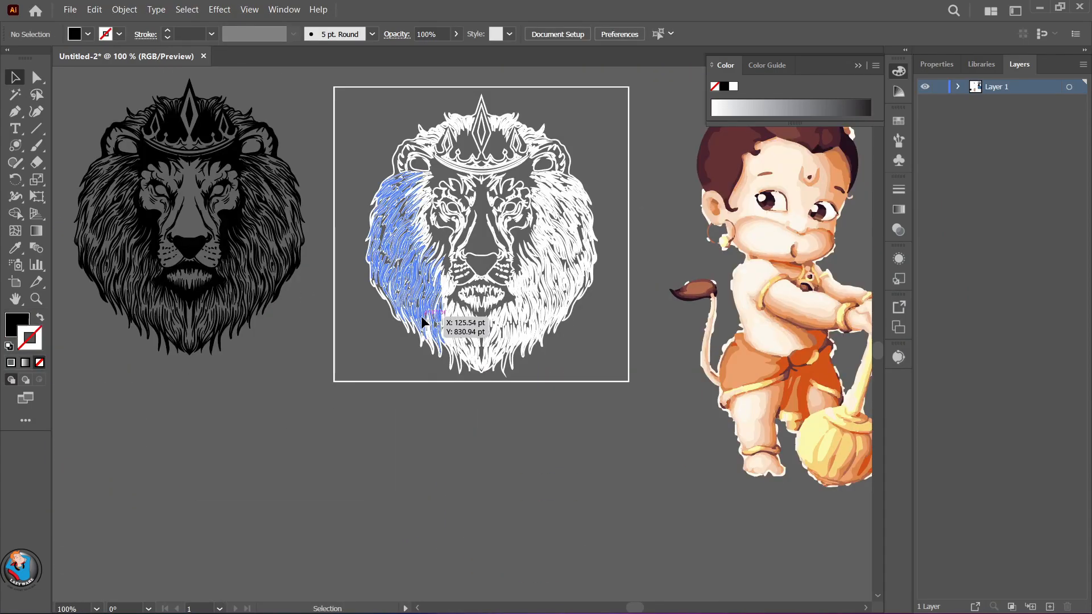
- Set the stroke weight of the white outlined lion and its square frame to 0.75 pt
left_click(501, 351)
left_click_drag(661, 416, 404, 179)
left_click(348, 73)
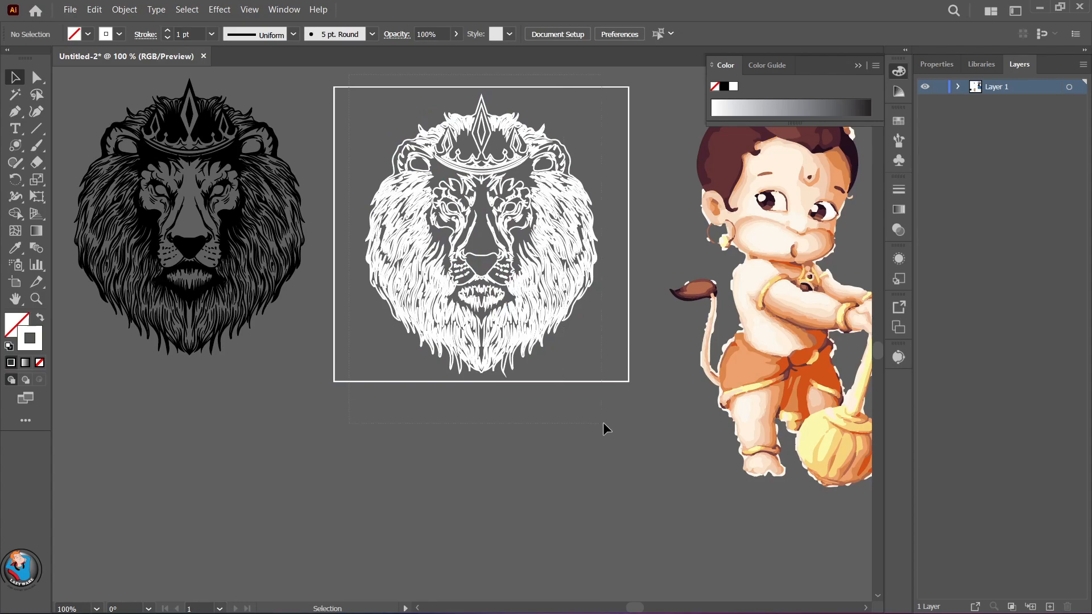
left_click_drag(598, 423, 599, 425)
left_click(169, 37)
left_click(168, 37)
left_click(169, 37)
left_click(278, 102)
left_click(166, 30)
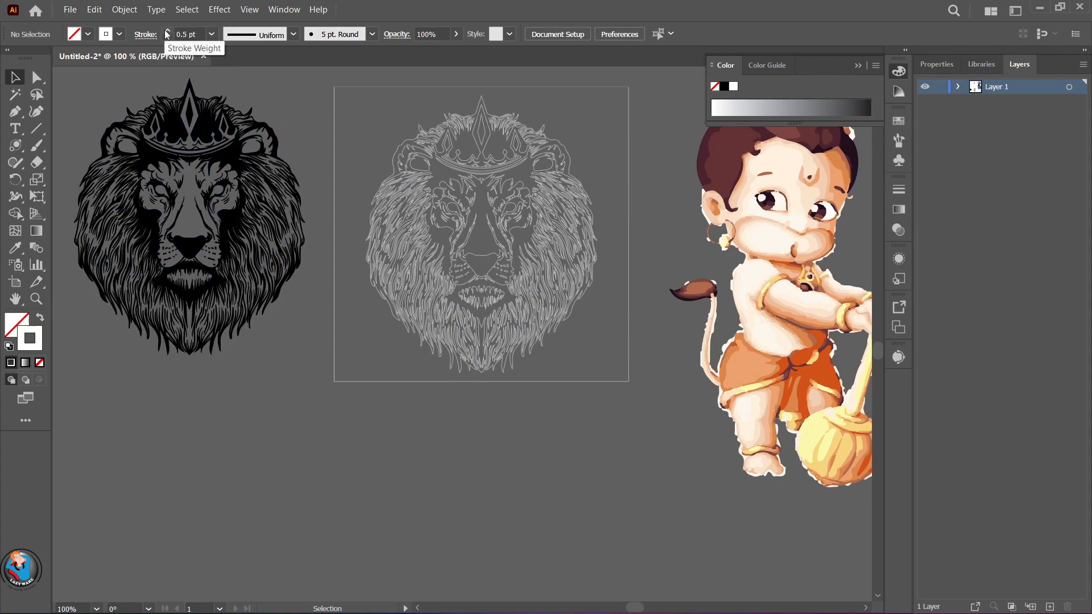
left_click(523, 365)
left_click(167, 30)
left_click(298, 101)
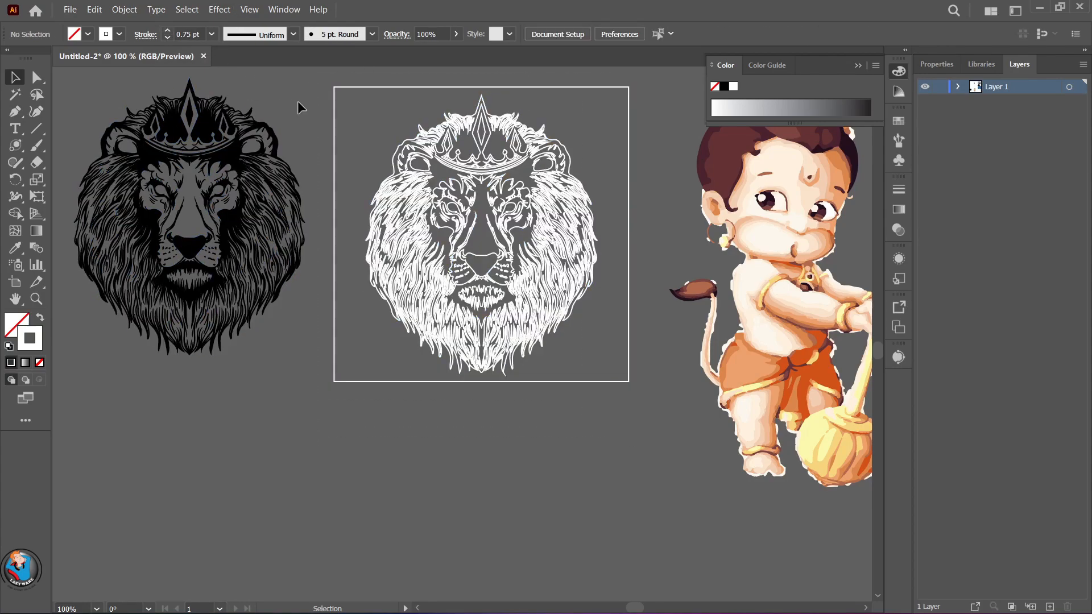
- Shift the white lion and its square frame slightly to bring its crown level with the black lion's
left_click_drag(505, 307, 505, 307)
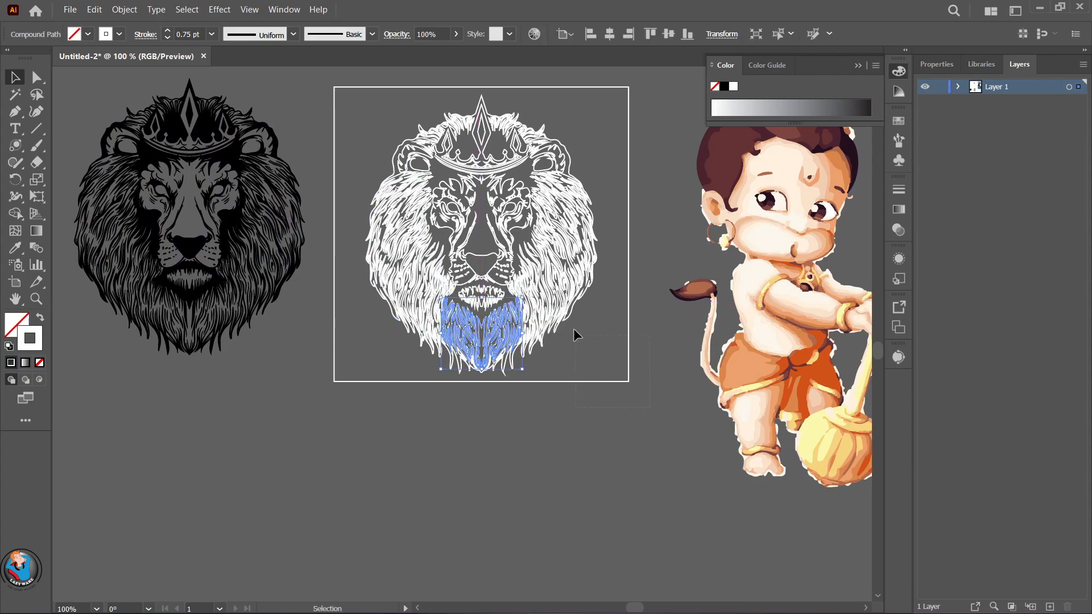
left_click(376, 87)
left_click_drag(376, 87, 555, 219)
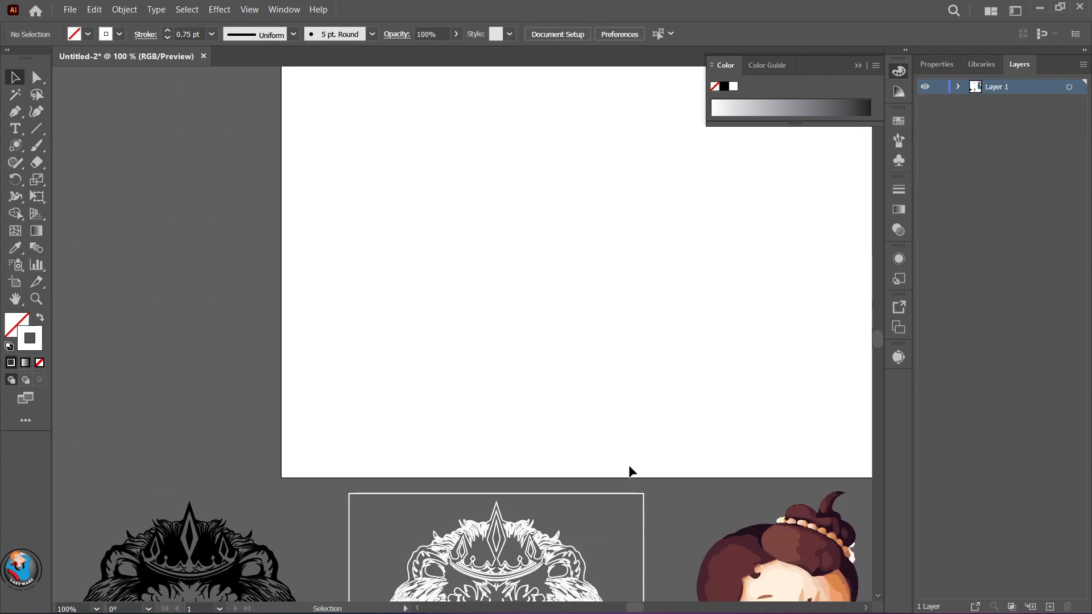
- Place the lord-simandhar-swami image on the artboard and enlarge it to about 342 × 346 pt
left_click_drag(628, 468, 574, 512)
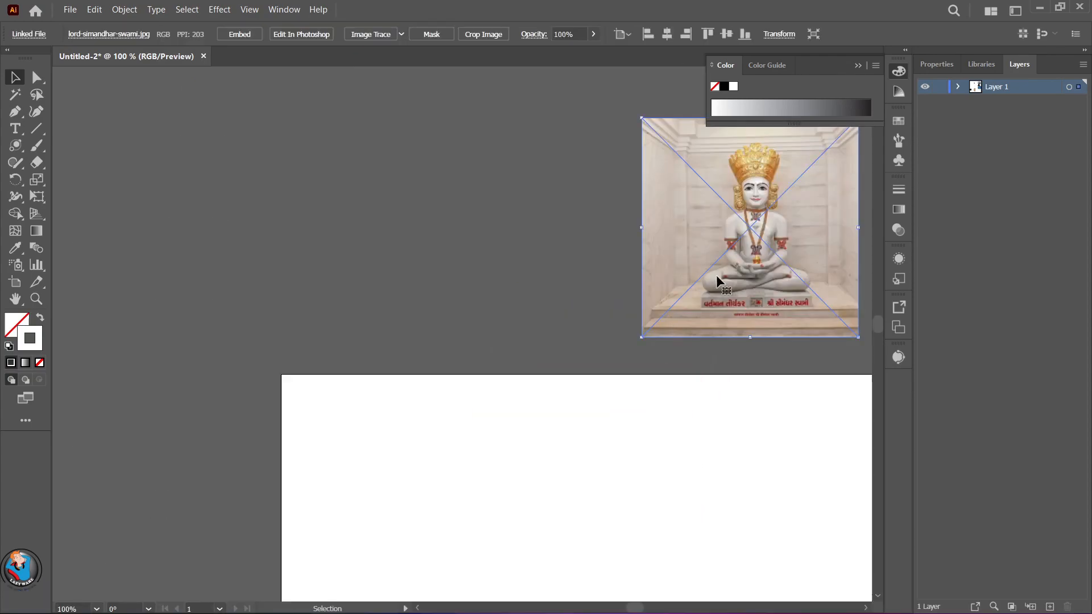
left_click_drag(707, 262, 620, 468)
scroll(619, 467, "down", 3)
left_click_drag(640, 312, 613, 502)
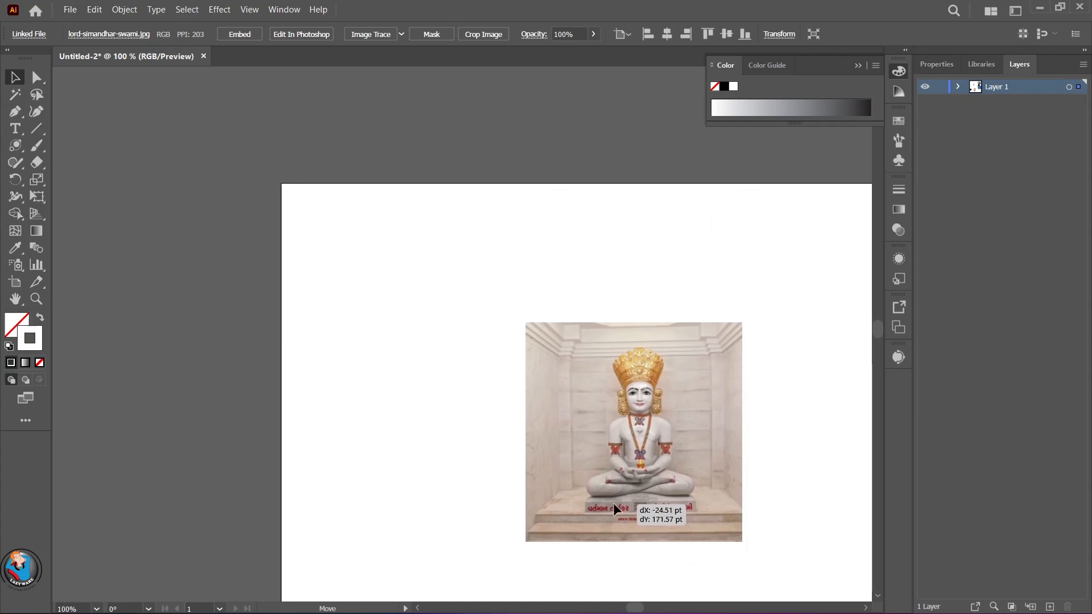
scroll(613, 503, "down", 4)
left_click_drag(678, 197, 705, 304)
left_click(857, 65)
left_click_drag(552, 210, 355, 102)
left_click_drag(769, 432, 768, 434)
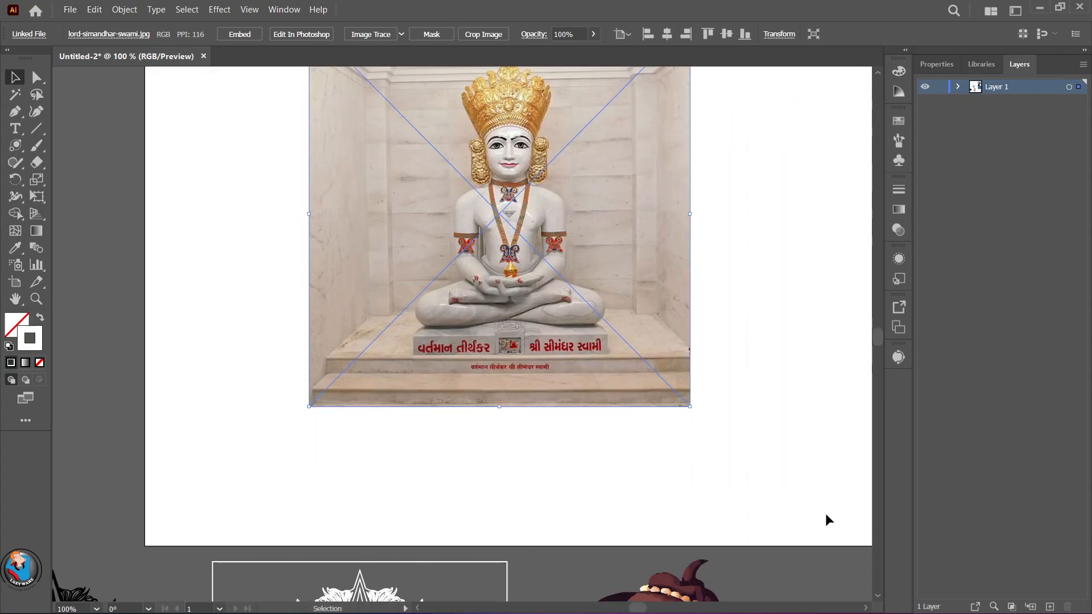
left_click_drag(658, 387, 704, 451)
scroll(702, 445, "up", 2)
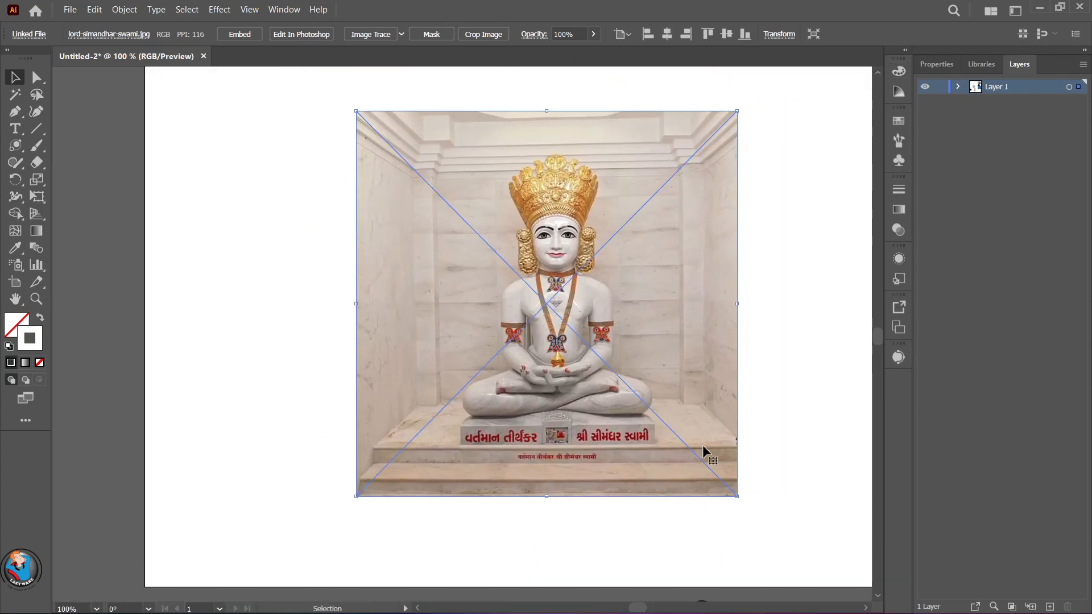
- Try tracing the statue image with the default settings and with the 16 Colors preset, undoing each trace
left_click(374, 36)
key("ctrl+z")
left_click(401, 34)
left_click(430, 142)
key("ctrl+z")
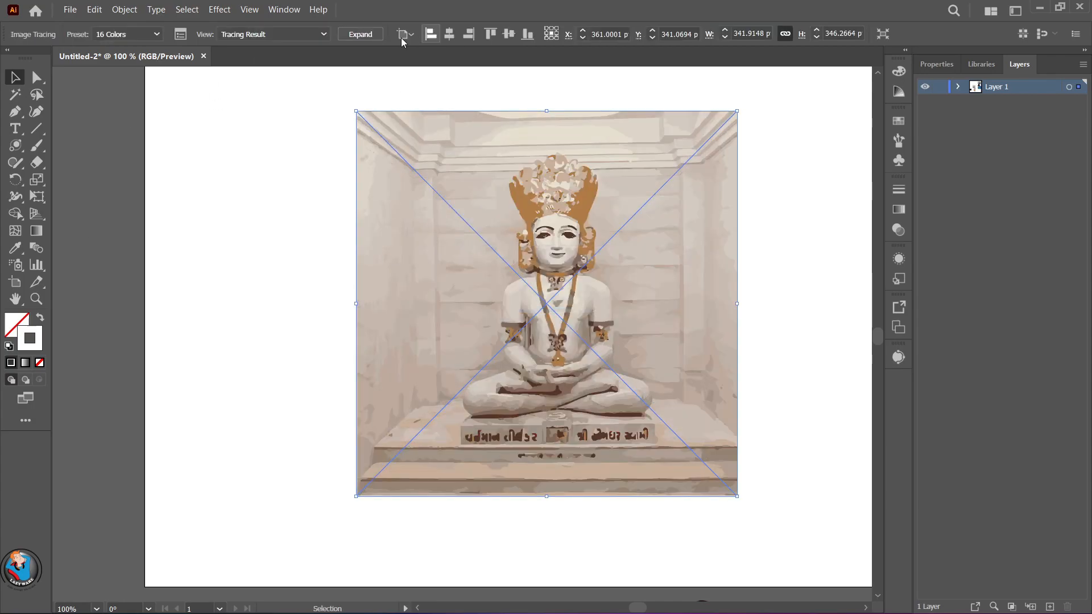
- Try tracing the statue image with presets of fewer colors, including 6 Colors, undoing each trace
left_click(401, 34)
left_click(415, 109)
key("ctrl+z")
left_click(400, 34)
left_click(423, 132)
key("ctrl+z")
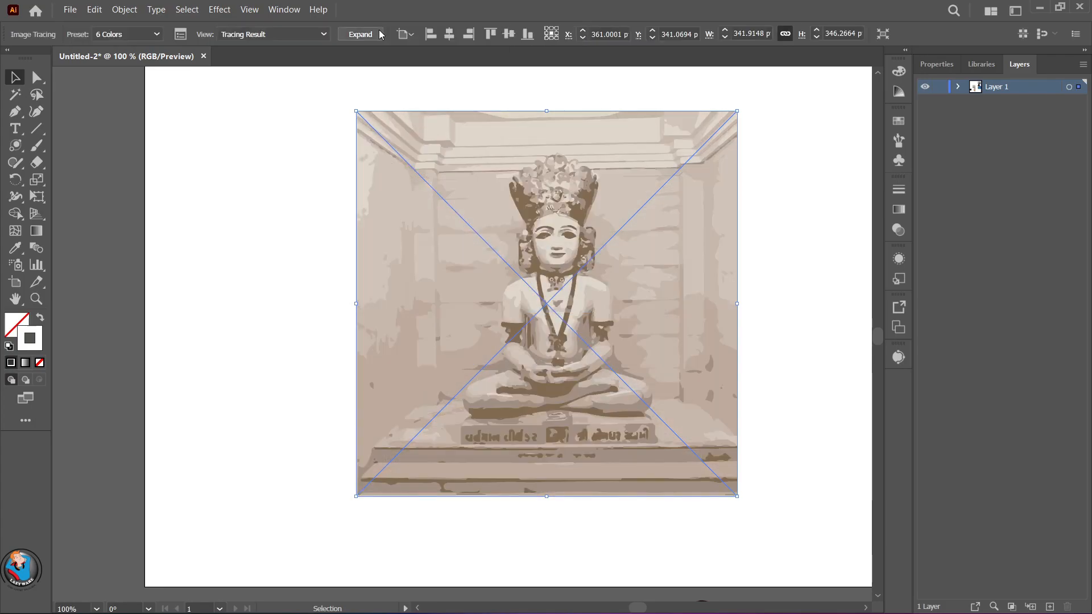
left_click(401, 34)
left_click(431, 173)
key("ctrl+z")
- Trace the statue image in shades of gray, expand the tracing into vector shapes and deselect it
left_click(401, 34)
left_click(431, 159)
left_click(360, 34)
left_click(755, 207)
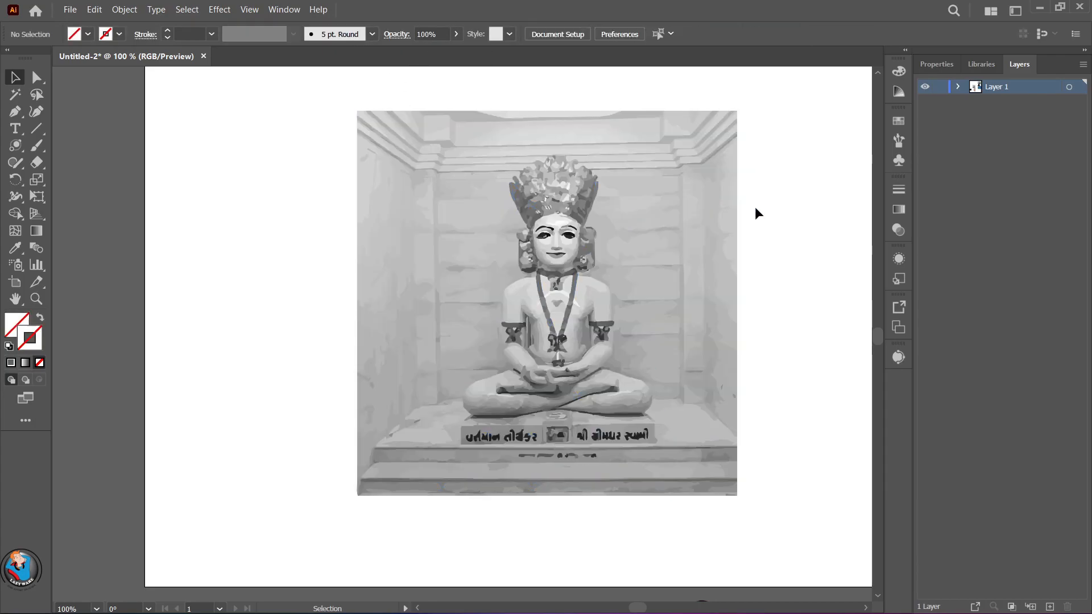
- Examine the artworks around the artboard by selecting the anime image, the blue poster, both lions and the child figure in turn
scroll(749, 204, "down", 4)
left_click(779, 217)
left_click(752, 353)
left_click(432, 452)
left_click(509, 452)
left_click_drag(559, 419, 620, 530)
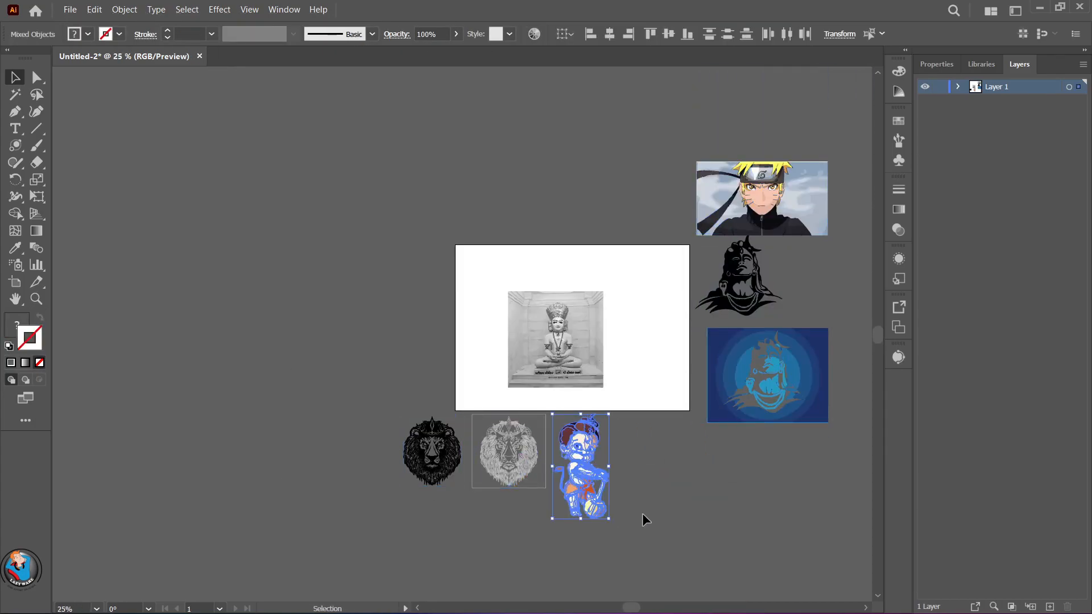